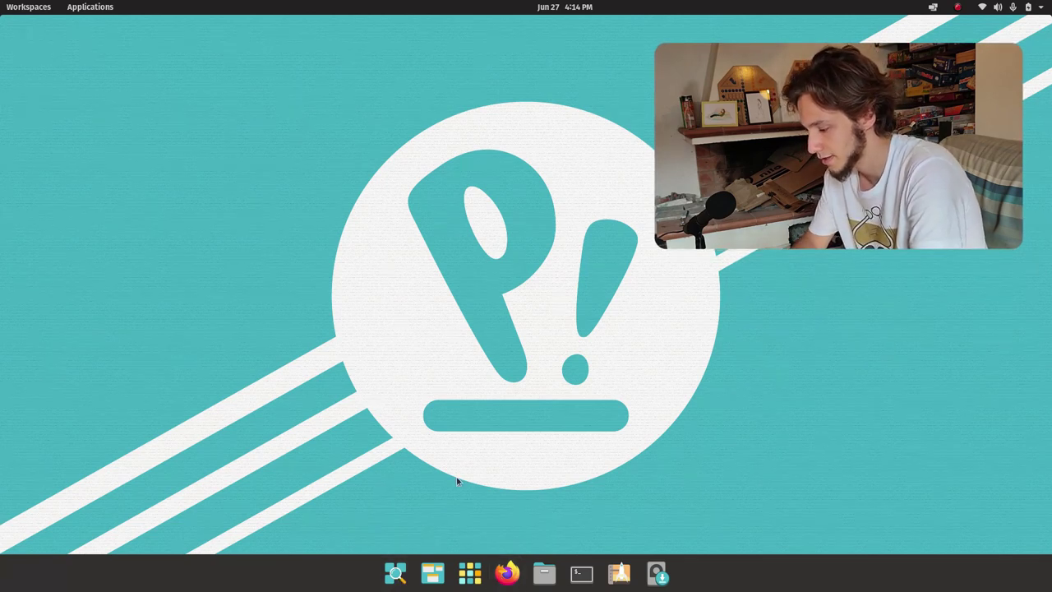
Open a Files window and a Terminal window, and place the Terminal beside Files without overlap.
key(super)
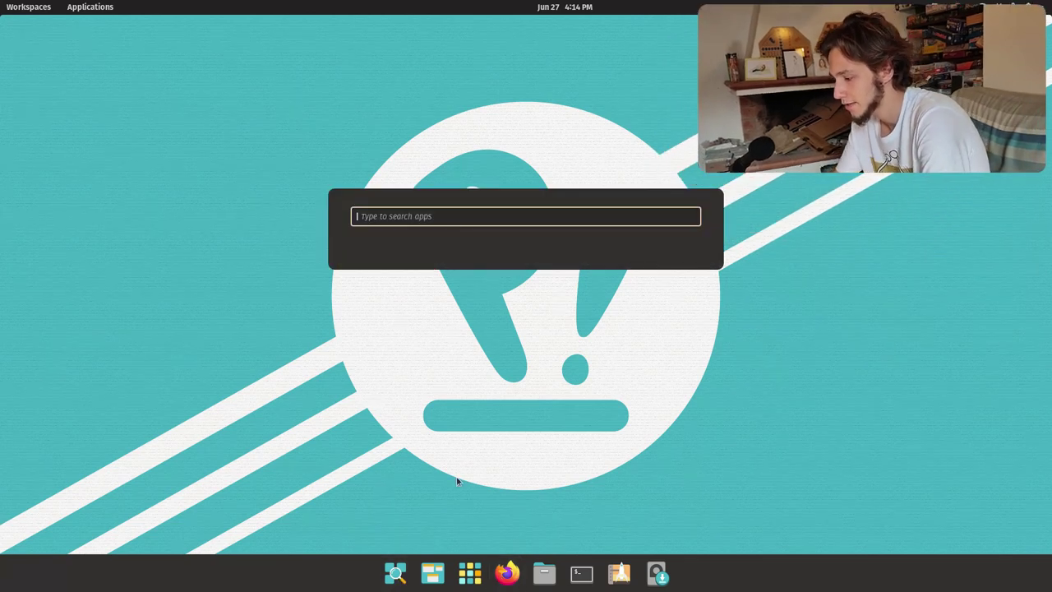
key(Escape)
click(544, 573)
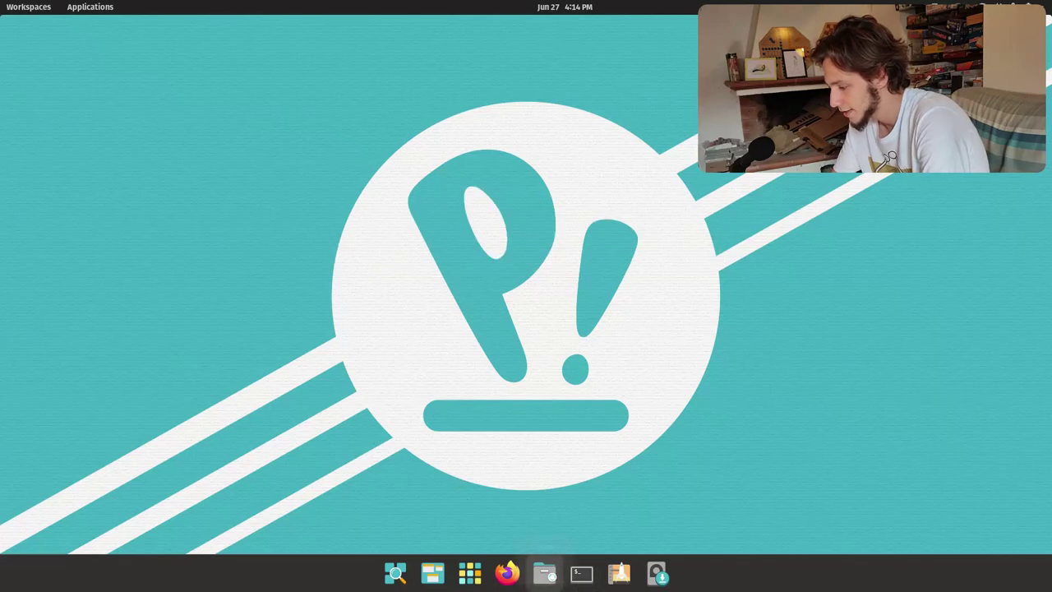
click(587, 581)
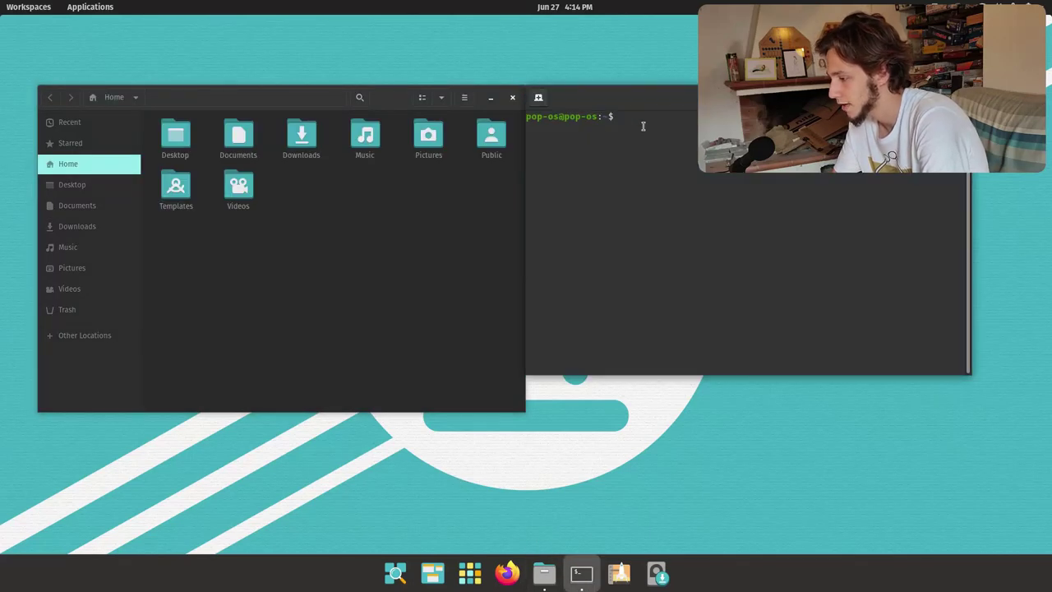
drag(673, 133, 718, 166)
Use the launcher's list of open windows to switch focus to the Home window and back to the Terminal.
key(super)
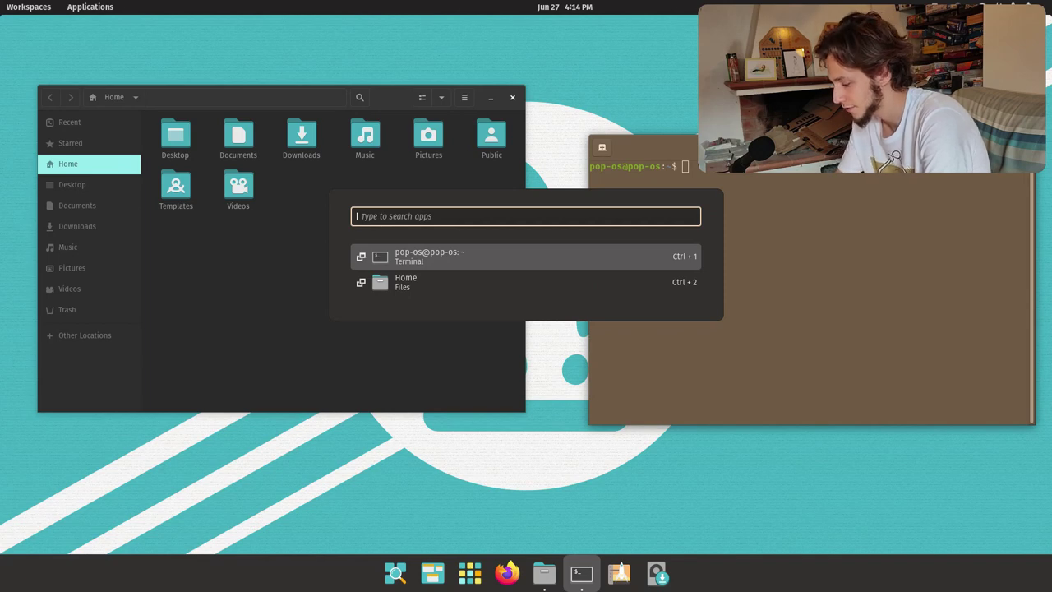
key(Down)
key(Up)
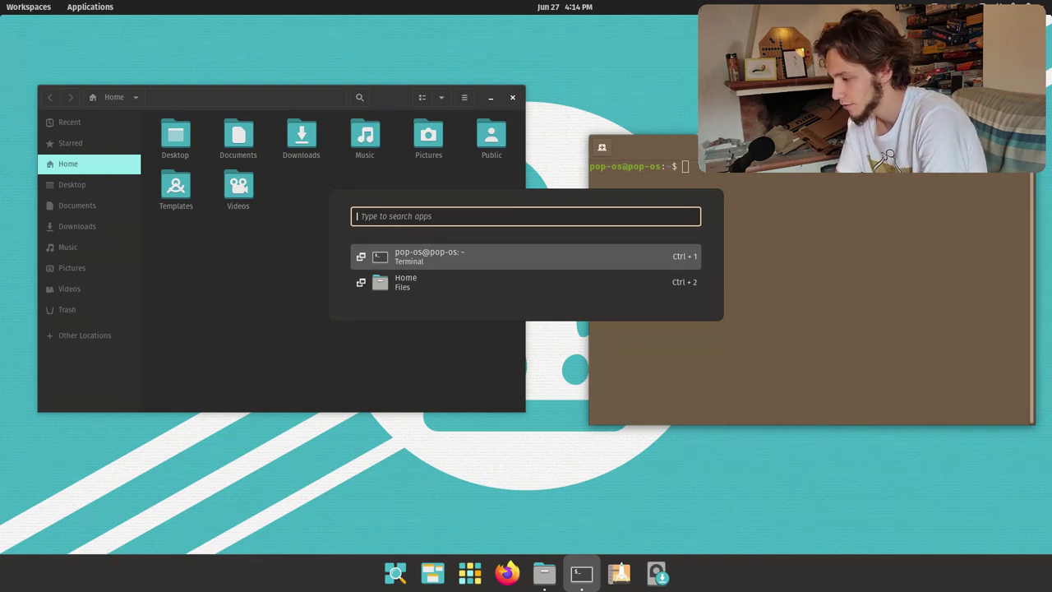
key(Down)
key(Up)
key(Down)
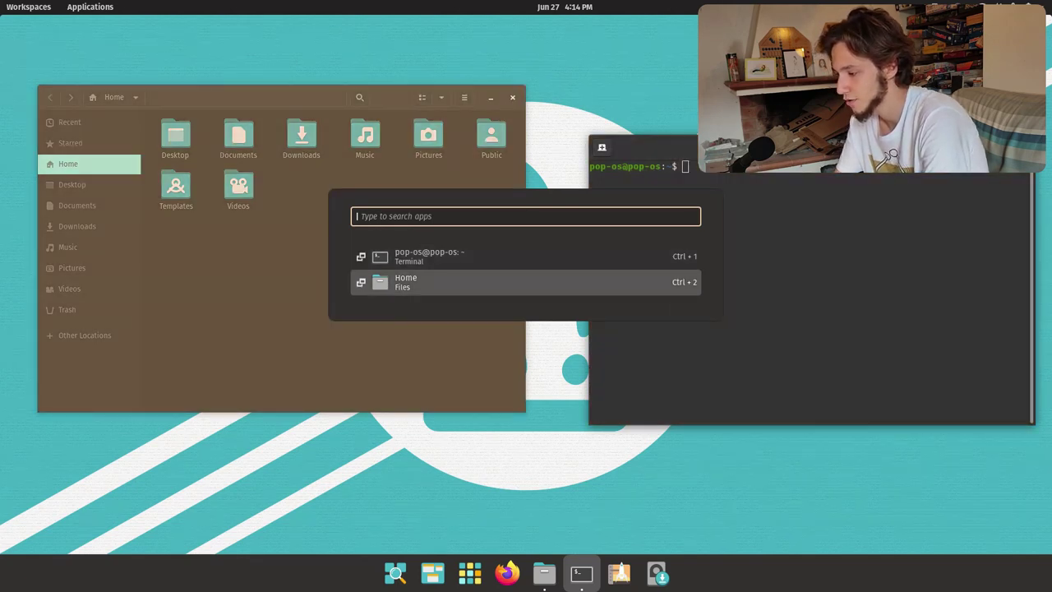
key(Return)
key(super)
key(Down)
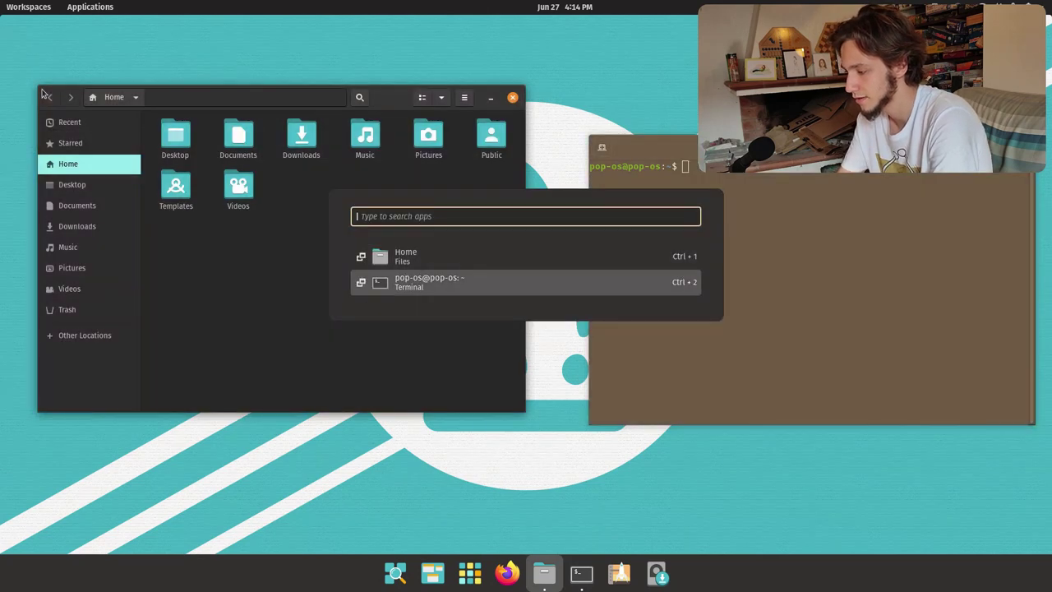
key(Return)
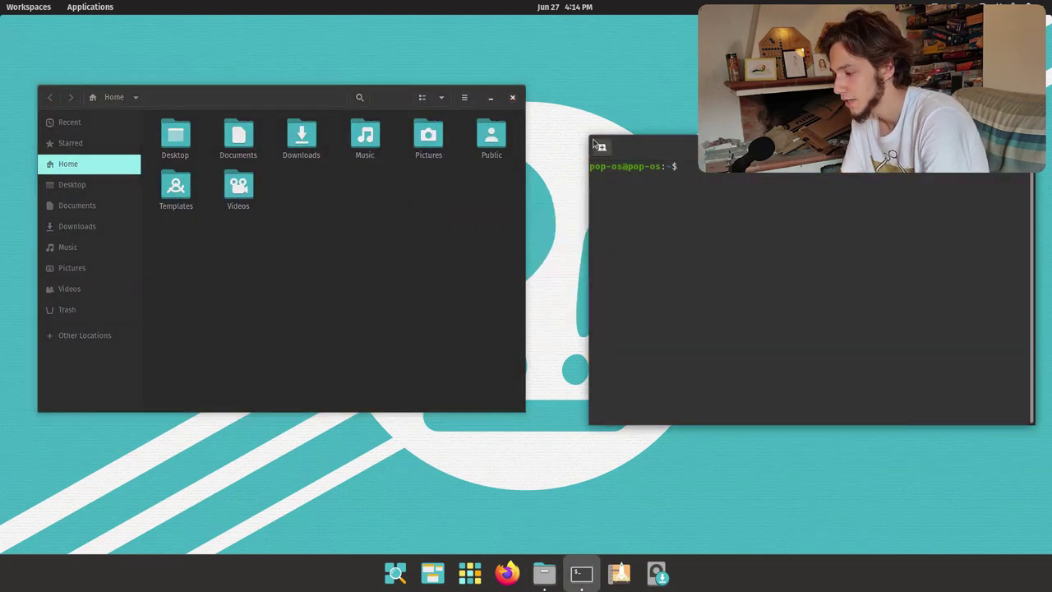
Search the launcher for "home" and switch to the matching Files window.
key(super)
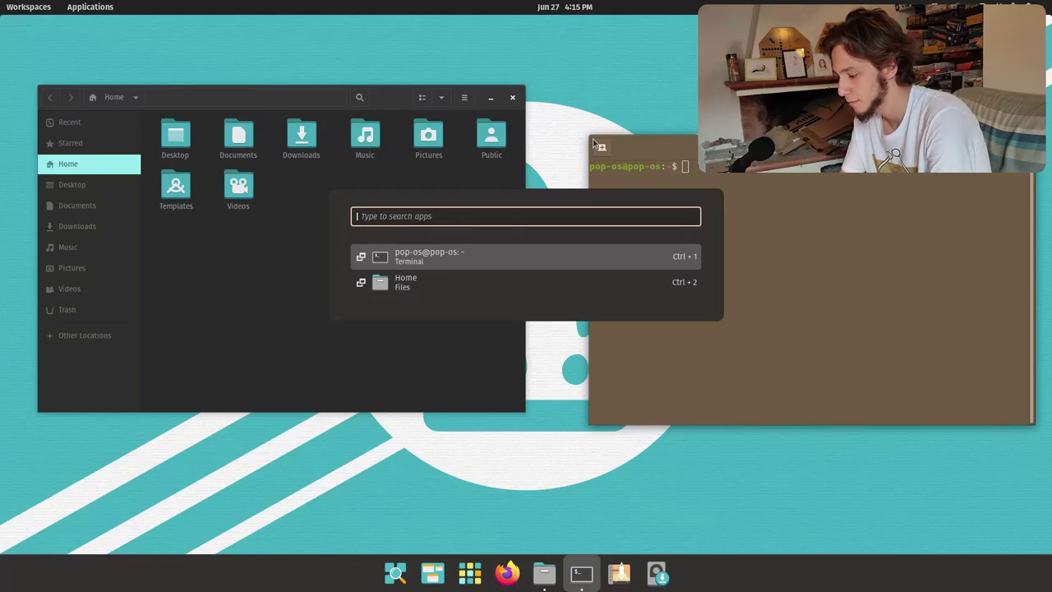
text(home)
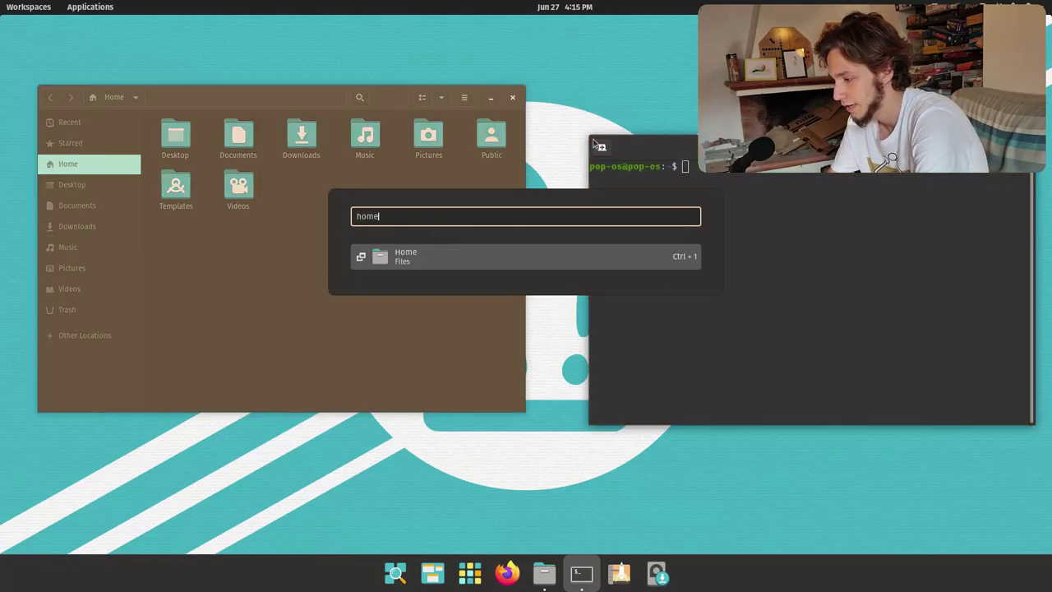
key(Return)
Search the launcher for "shut", clear the query and close the launcher without running anything.
key(super)
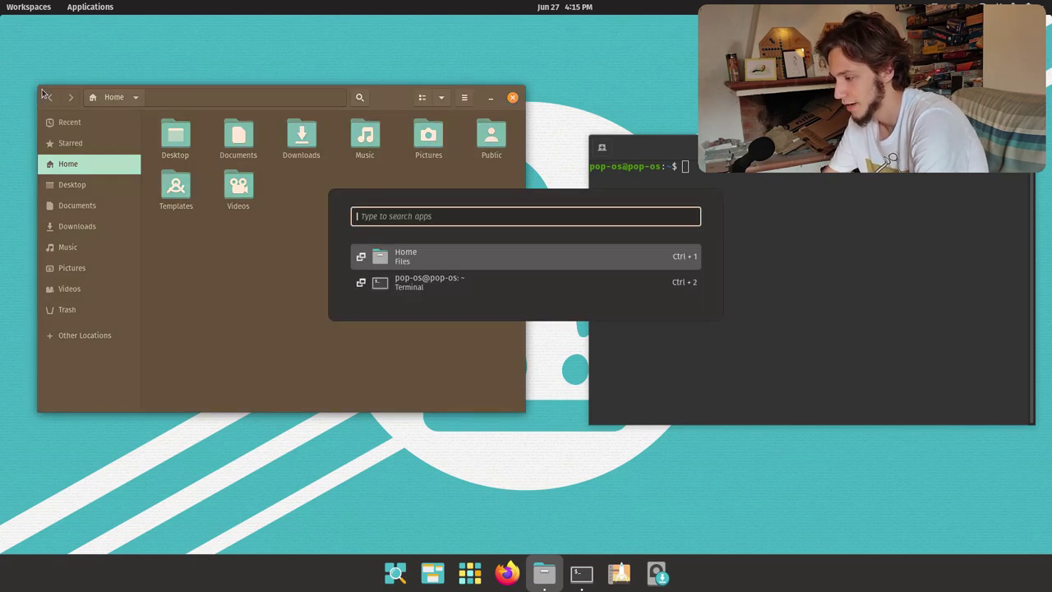
text(th)
key(BackSpace)
key(BackSpace)
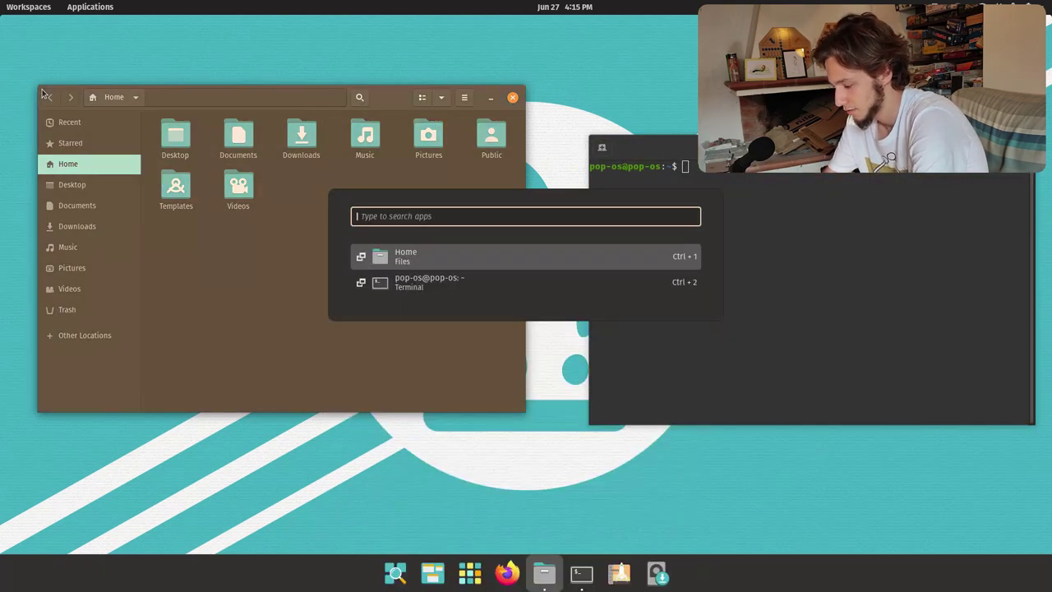
text(shut)
key(BackSpace)
key(BackSpace)
key(BackSpace)
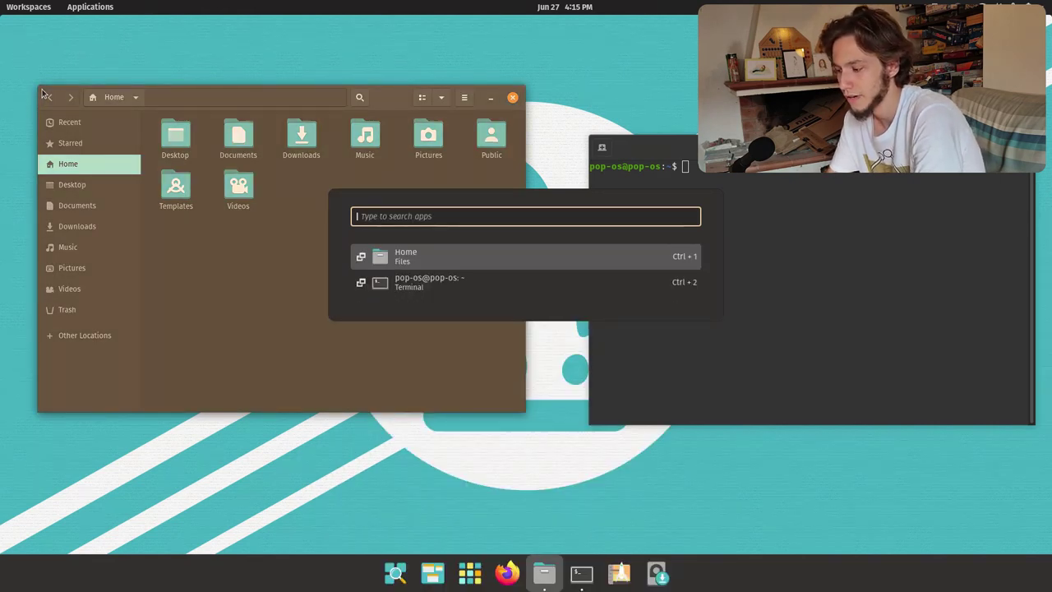
key(Escape)
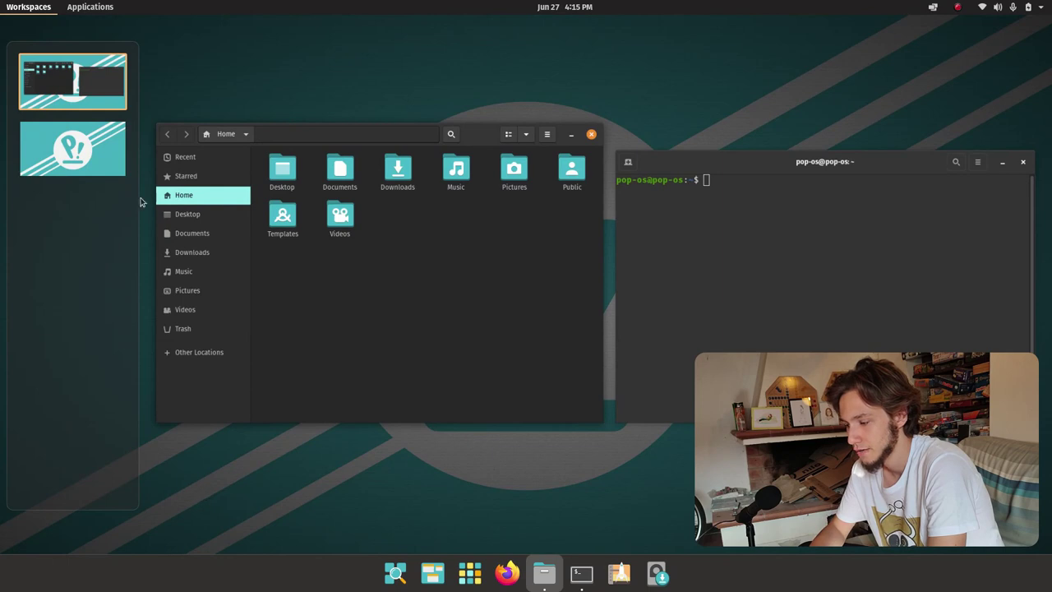
Examine the workspaces overview and the applications grid, and return to the desktop.
drag(239, 214, 343, 215)
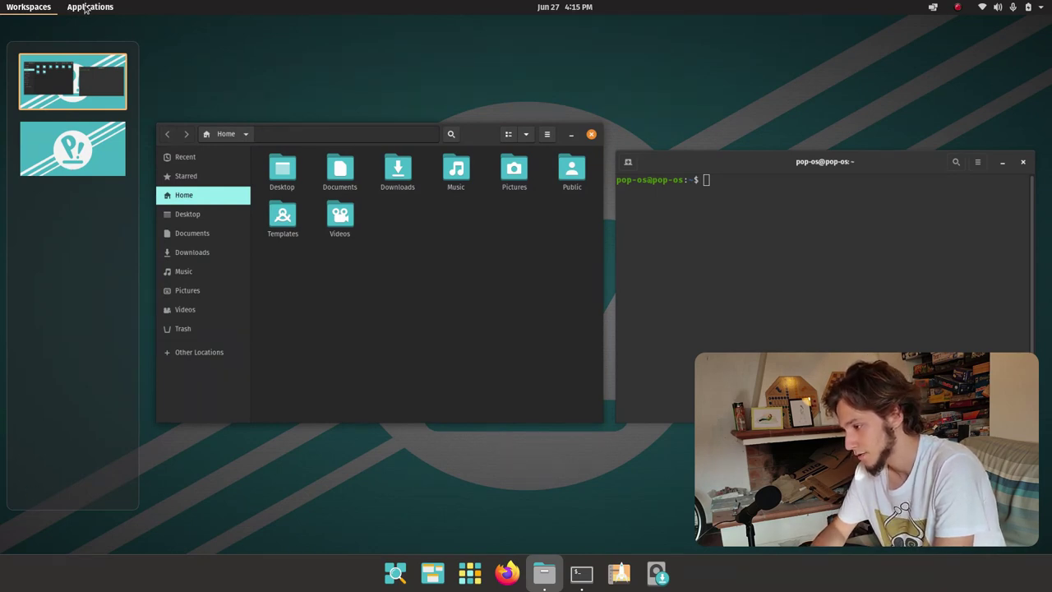
click(476, 578)
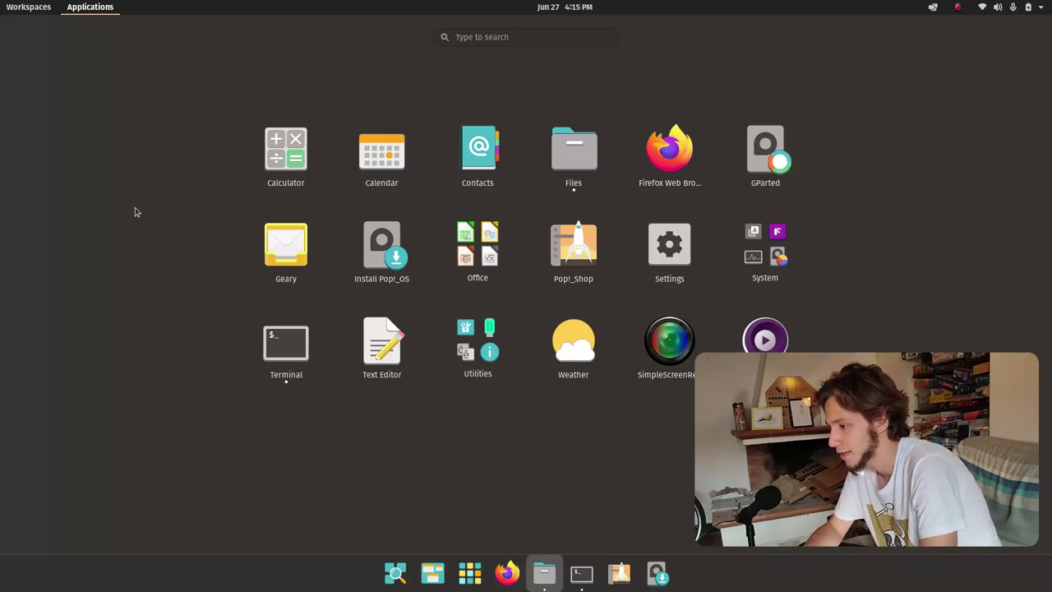
click(28, 7)
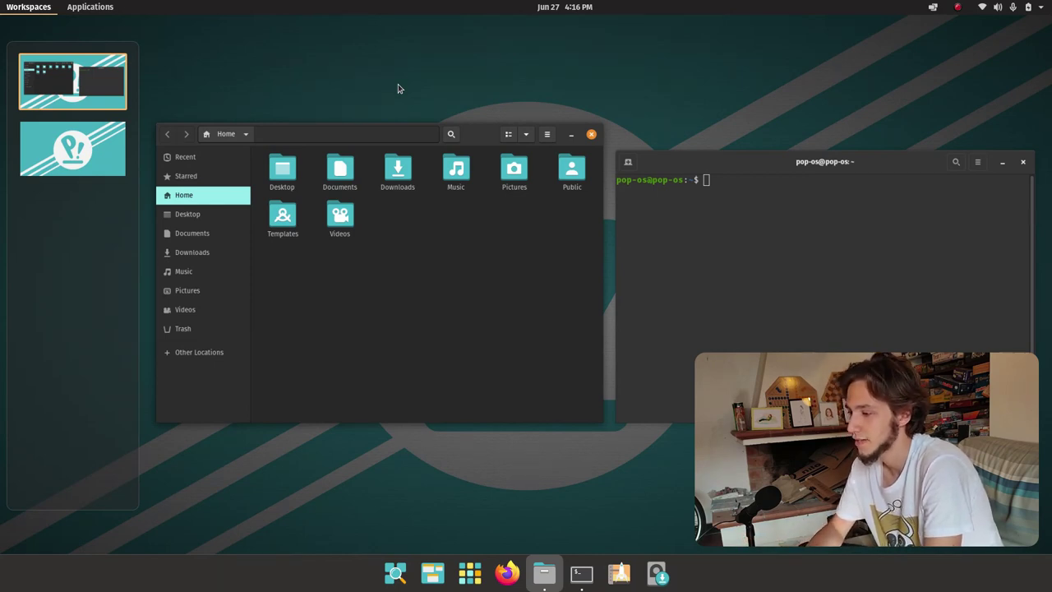
click(90, 7)
click(91, 6)
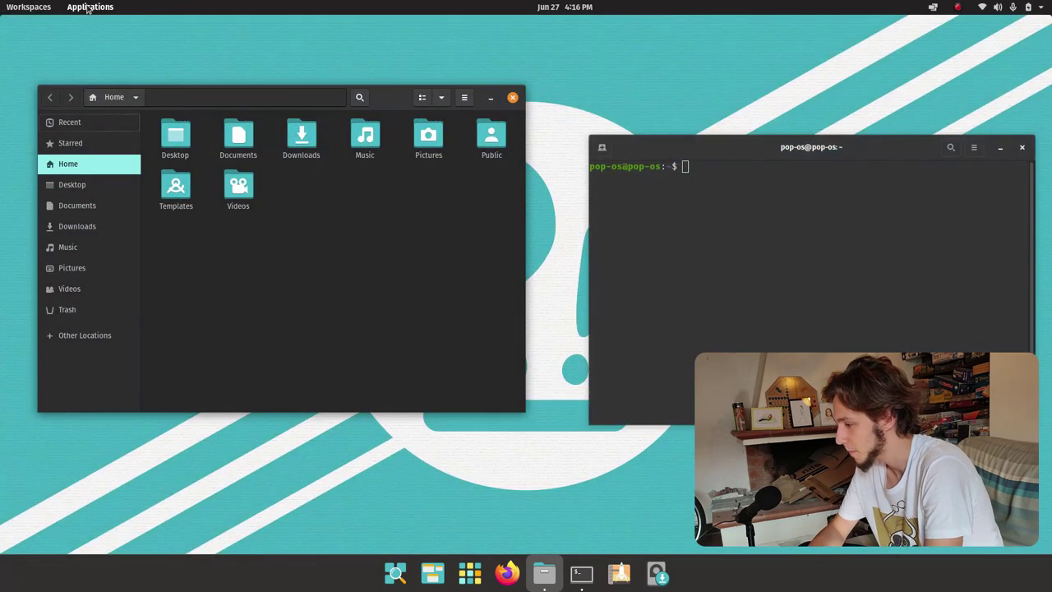
Turn on Tile Windows to tile the Terminal and Files side by side, and focus the Files window.
drag(644, 148, 598, 164)
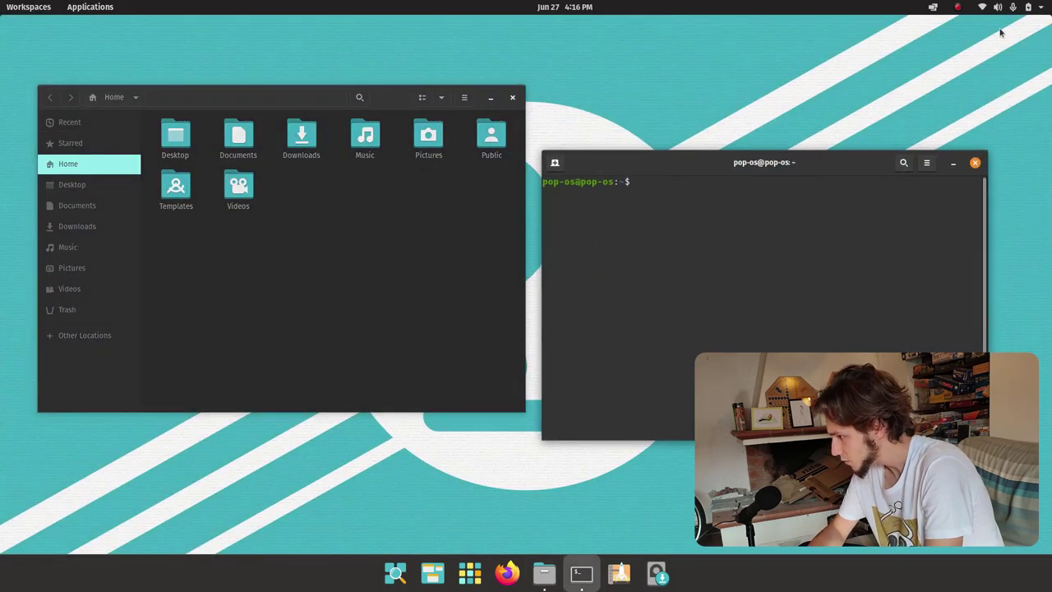
click(932, 8)
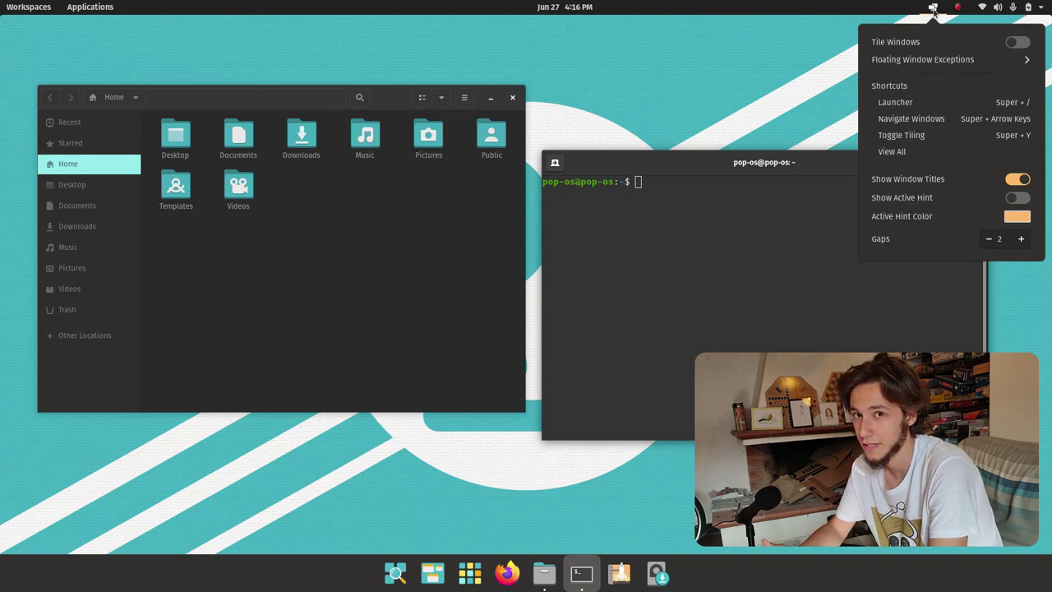
click(1017, 43)
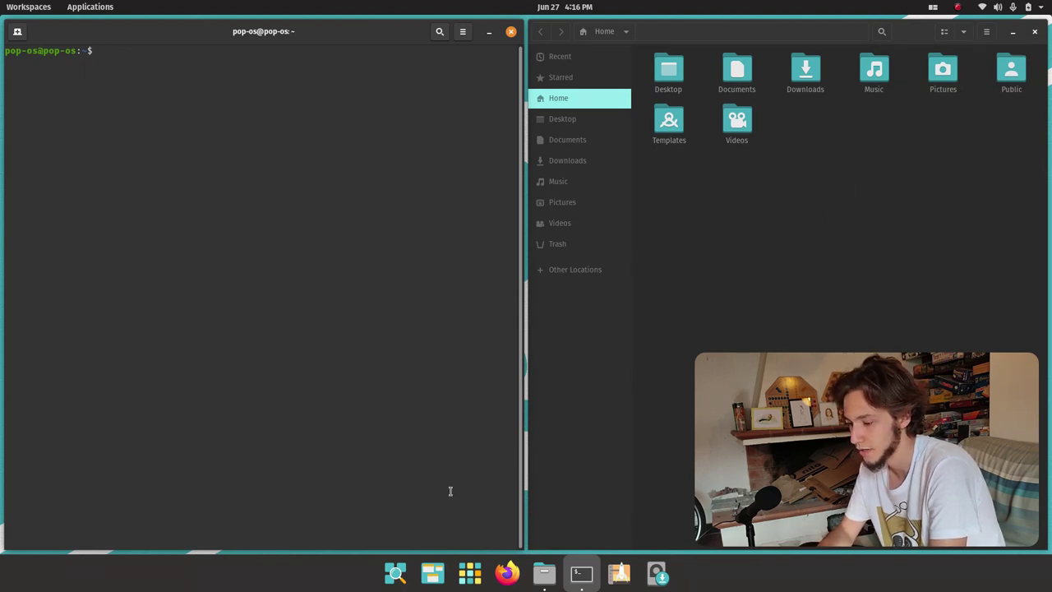
click(632, 491)
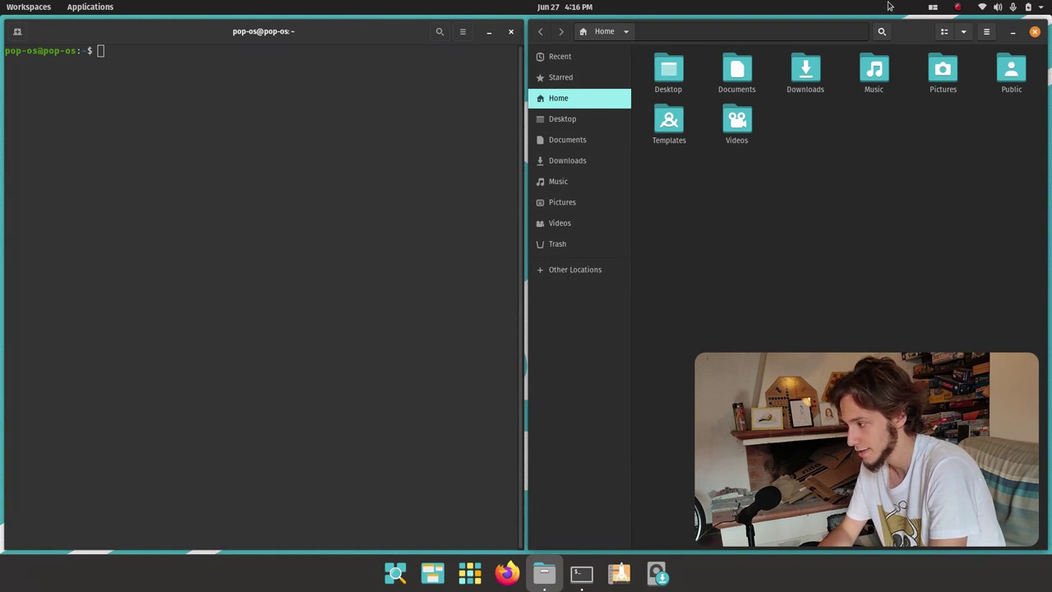
Increase the gaps between tiled windows to 10 and close the tiling settings.
click(934, 8)
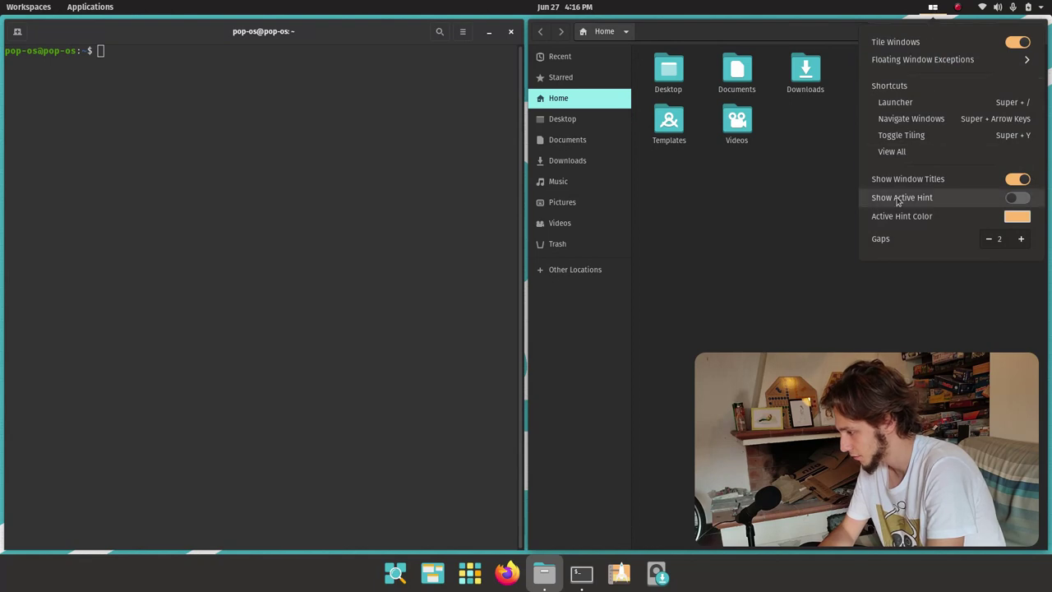
click(1024, 240)
click(1024, 240)
click(1024, 240)
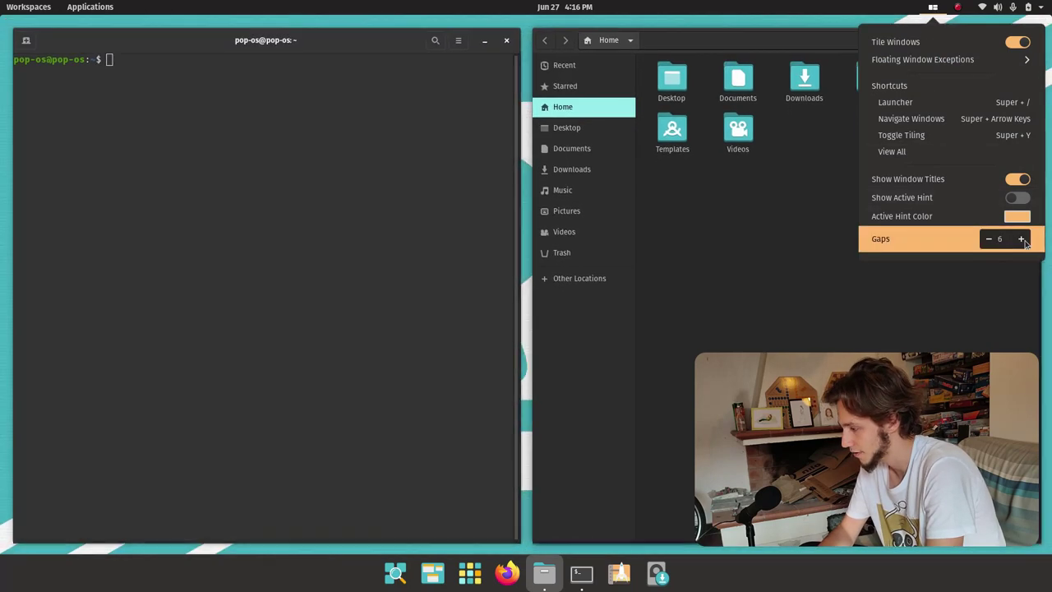
click(1024, 240)
click(1024, 240)
click(1024, 240)
click(1024, 240)
click(1024, 240)
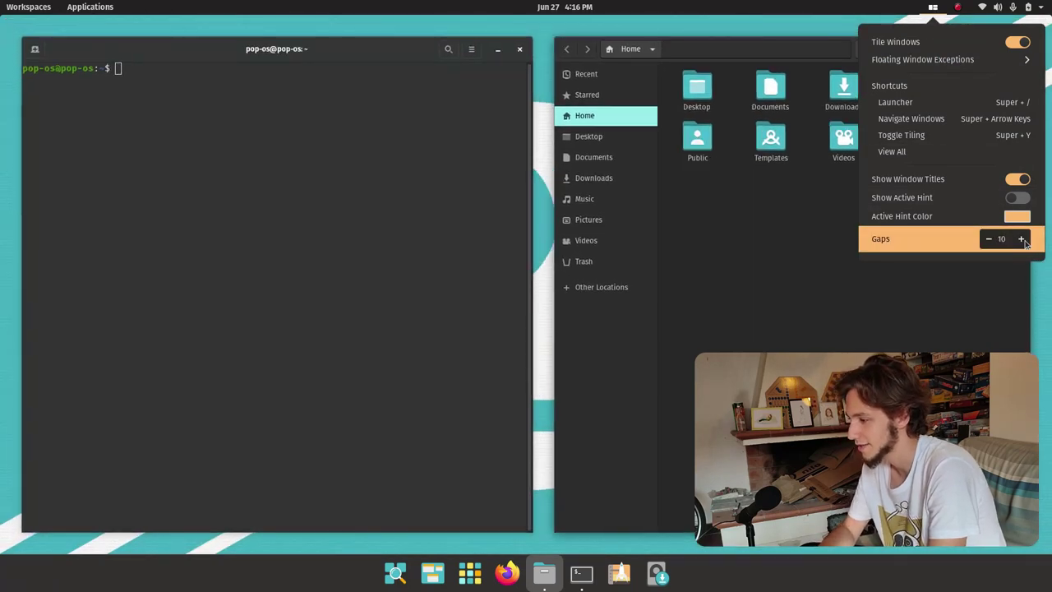
click(878, 334)
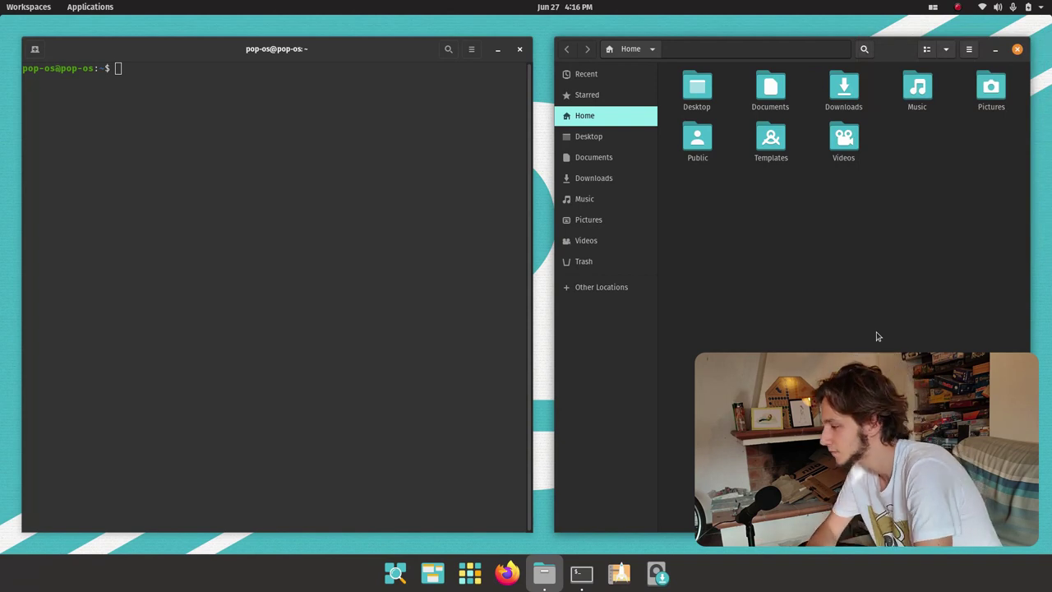
Open the full list of Pop!_Shell keyboard shortcuts and read down to the window shortcuts.
click(933, 8)
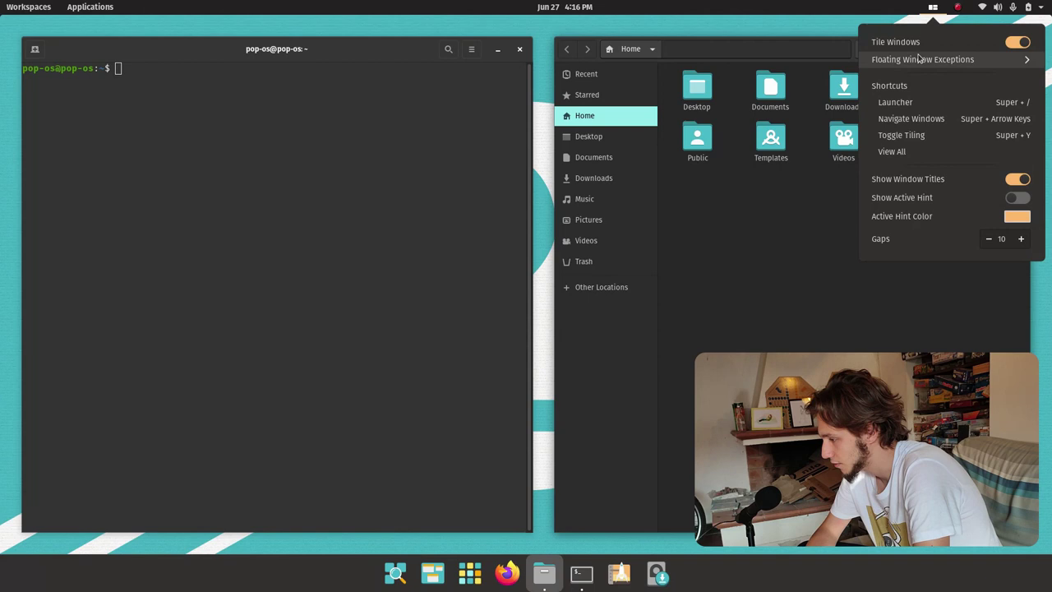
click(894, 99)
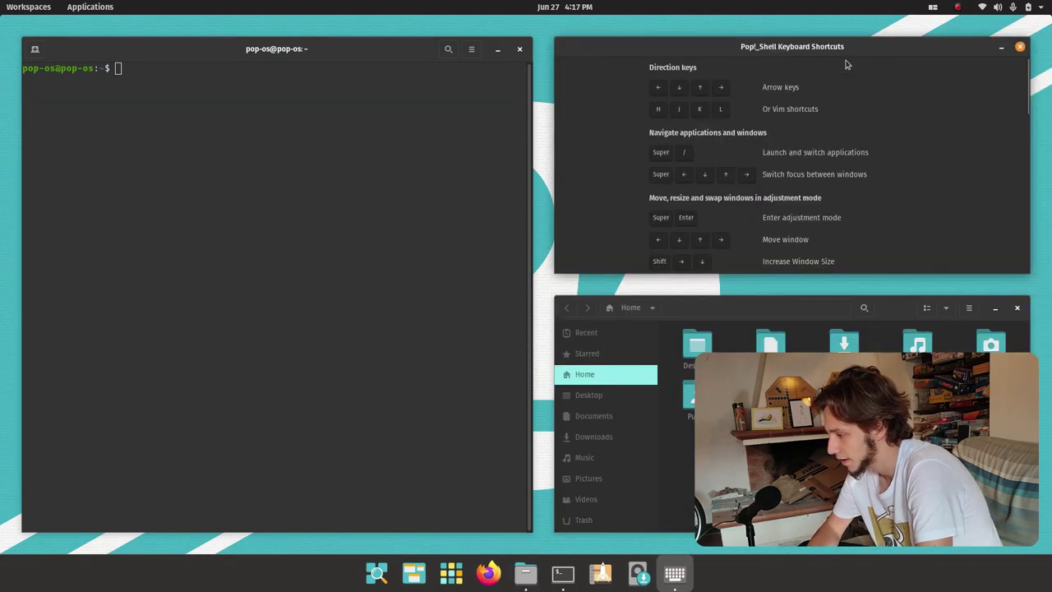
scroll(634, 107, down, 3)
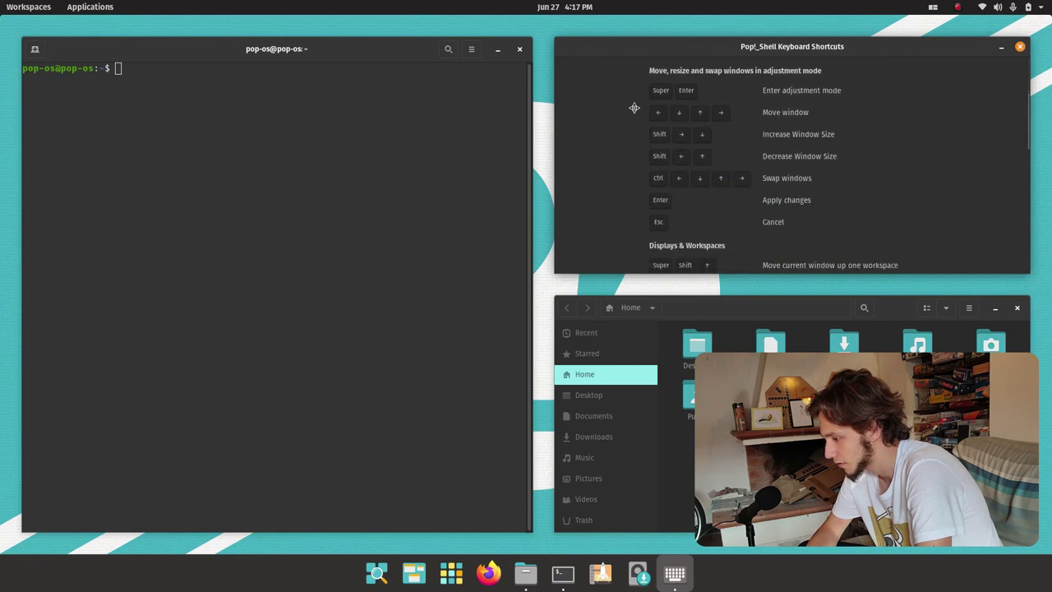
scroll(634, 109, down, 8)
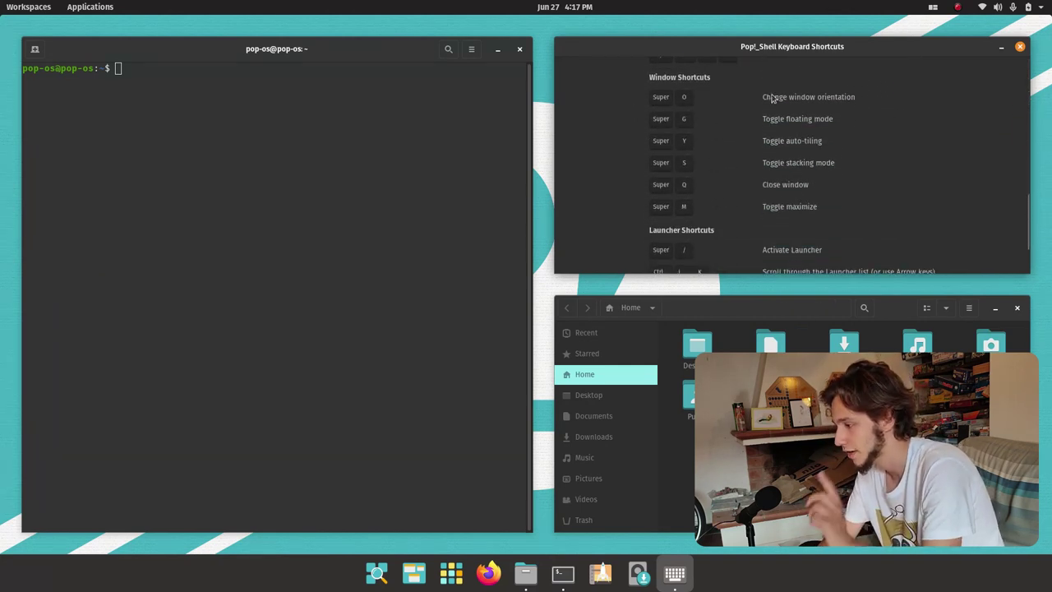
Stack the keyboard shortcuts window with the Files window, and switch between the two stacked windows, ending on Home.
drag(764, 51, 799, 324)
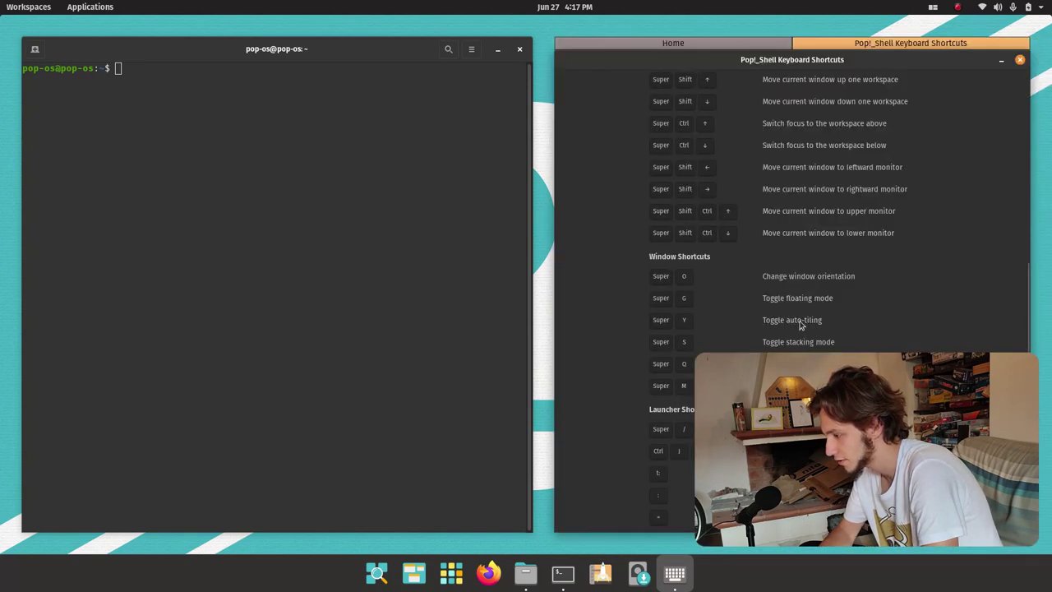
click(744, 44)
click(840, 44)
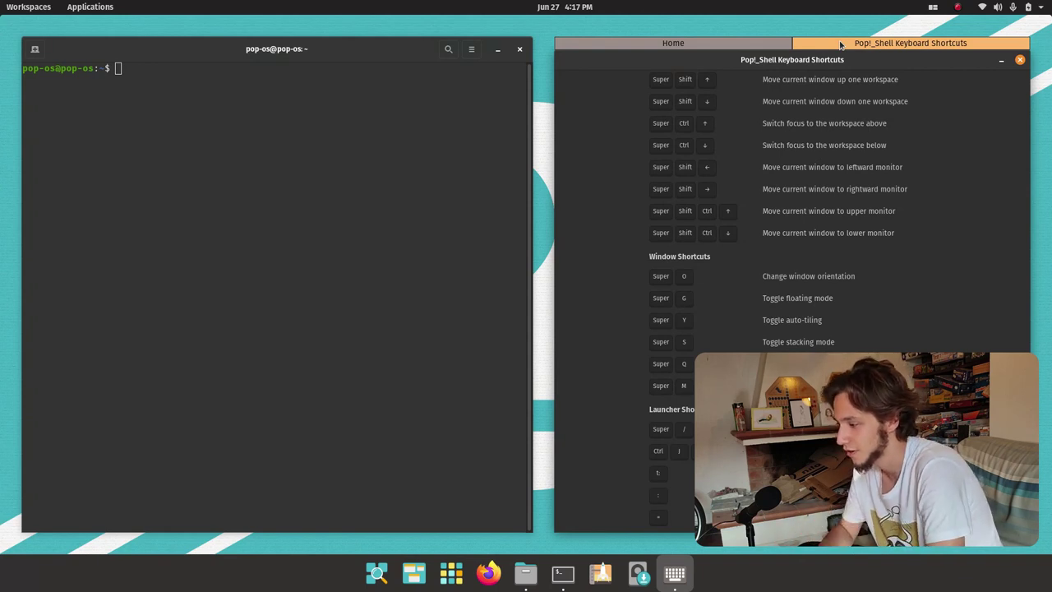
click(730, 45)
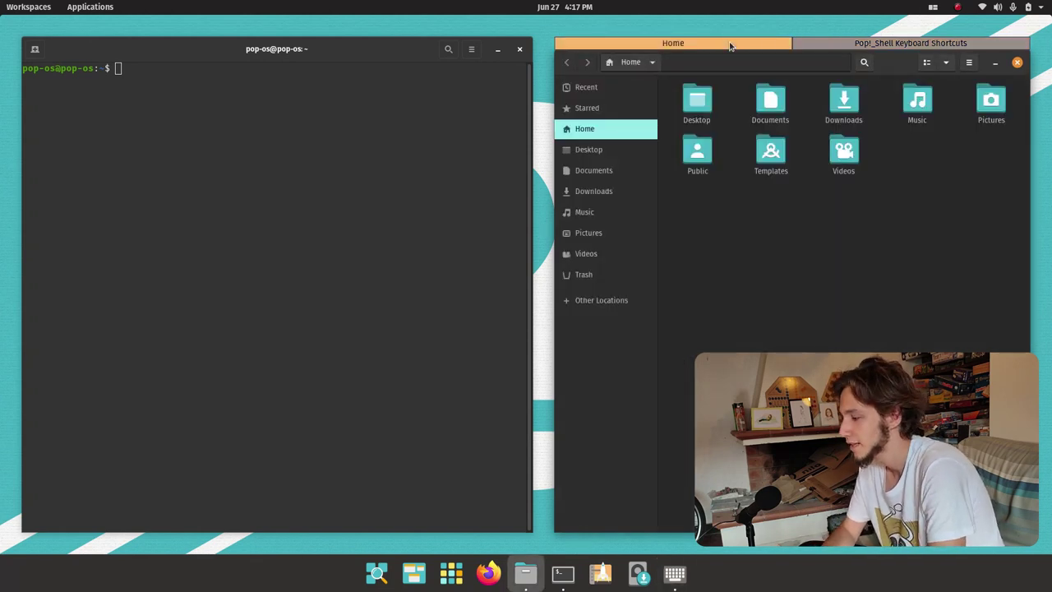
click(839, 45)
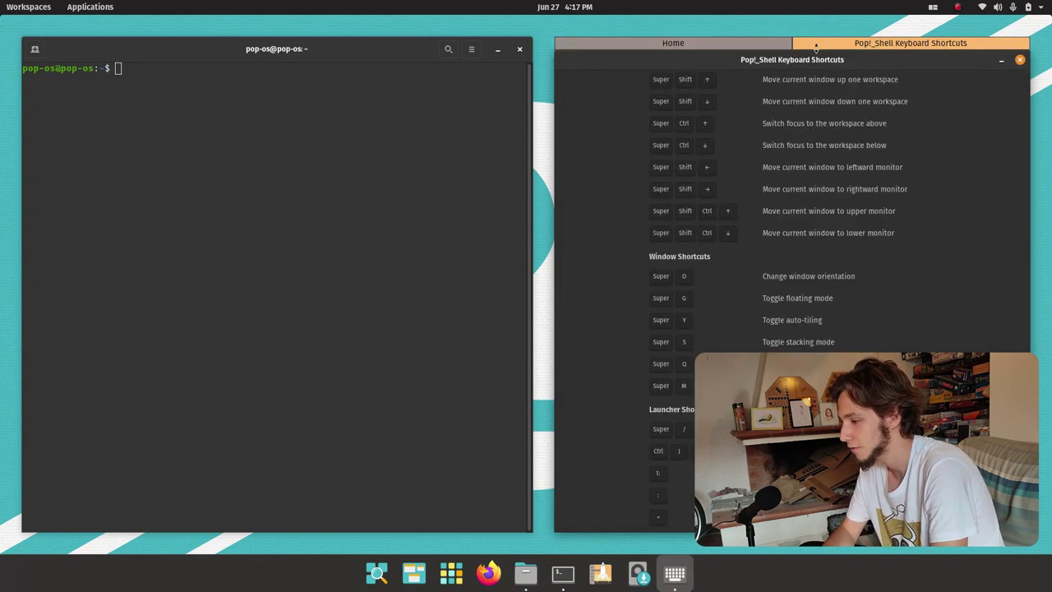
click(694, 45)
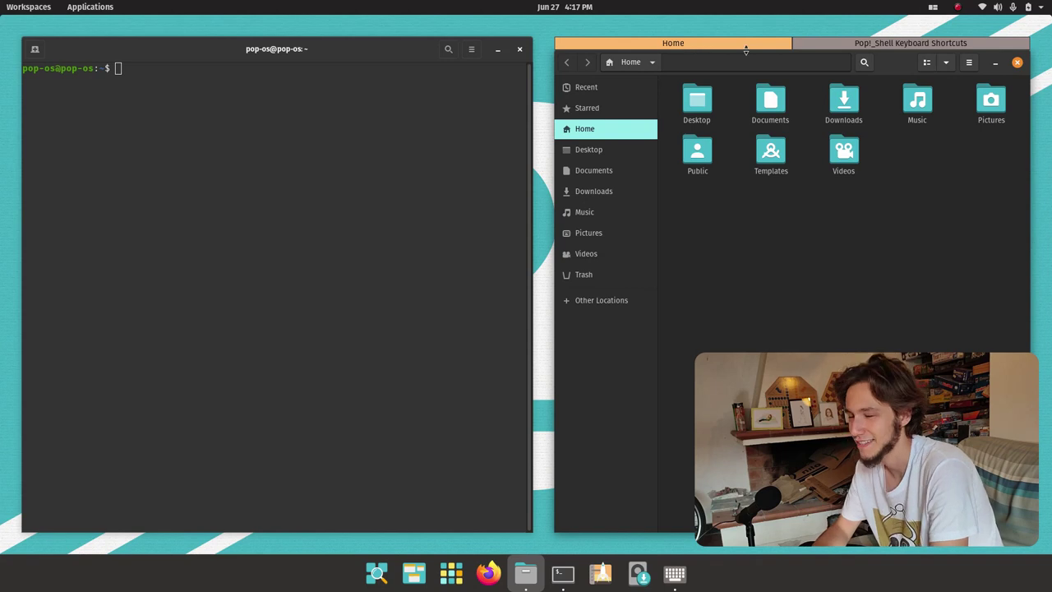
Bring the keyboard shortcuts list forward, review its navigation section, and move focus between the tiled windows, ending on the Terminal.
click(856, 46)
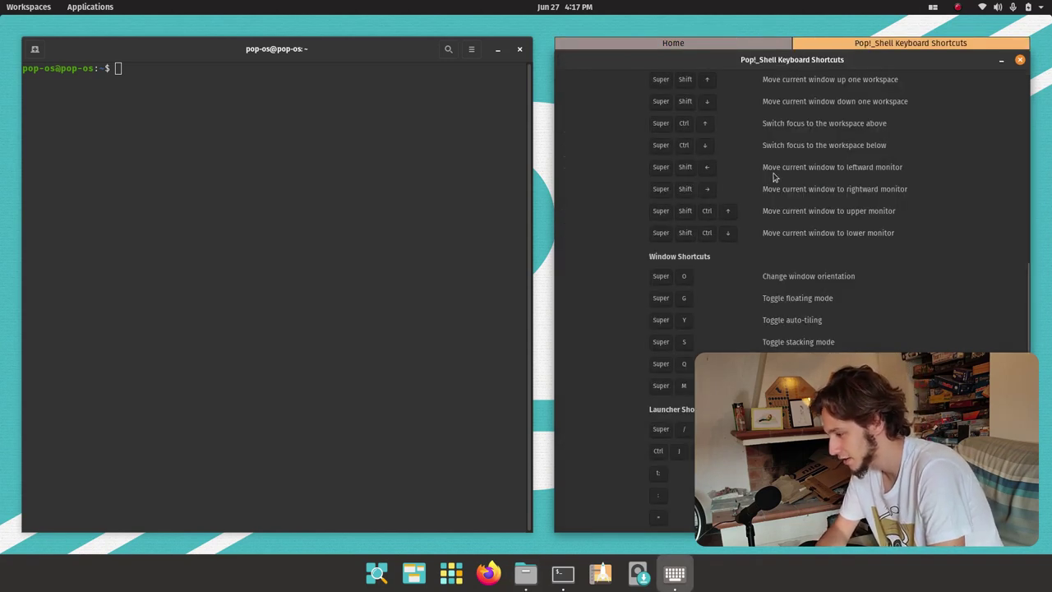
scroll(773, 174, up, 5)
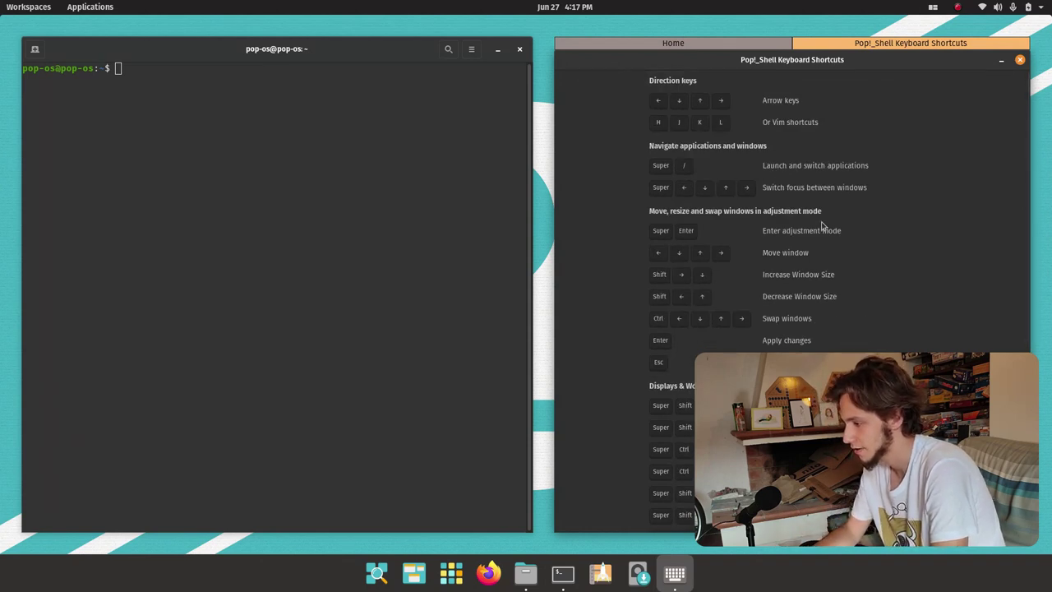
key(super+Left)
key(super+Left)
key(super+Right)
key(super+Right)
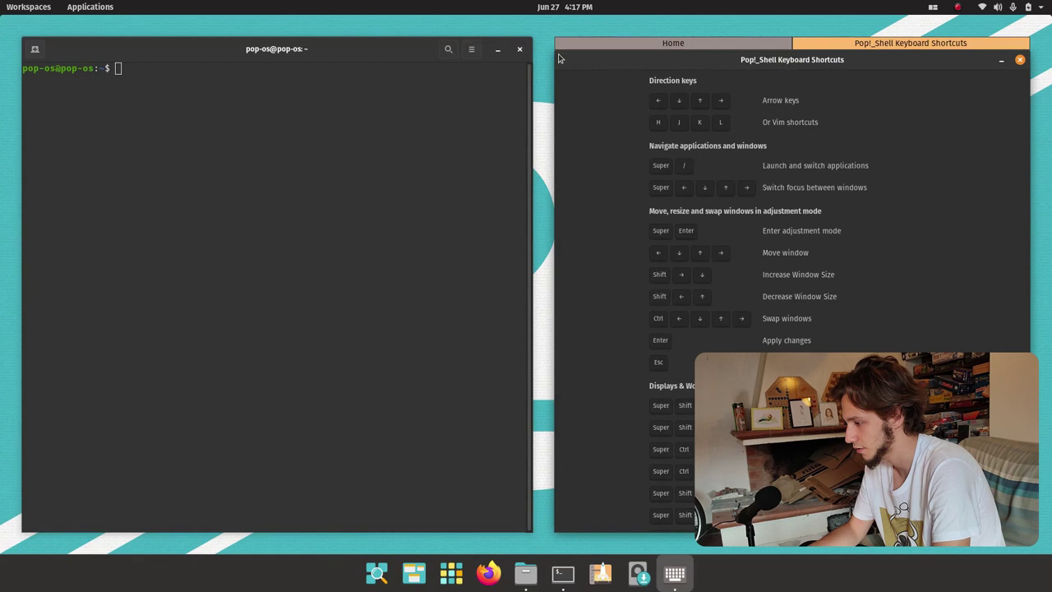
key(super+Left)
key(super+Left)
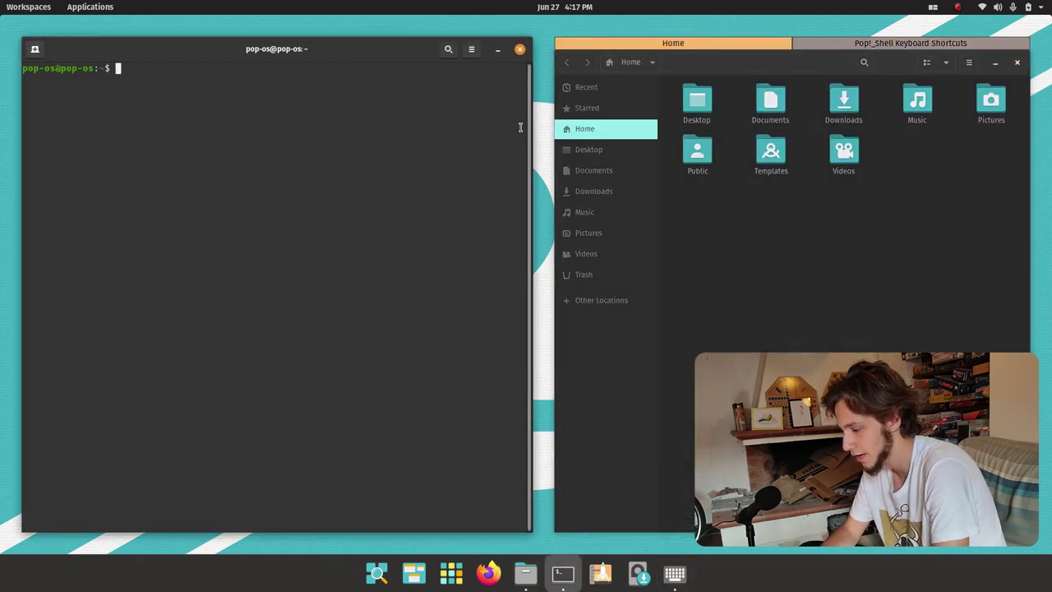
Unstack Files and tile it beside the Terminal, and stack the Terminal with the keyboard shortcuts window.
click(867, 230)
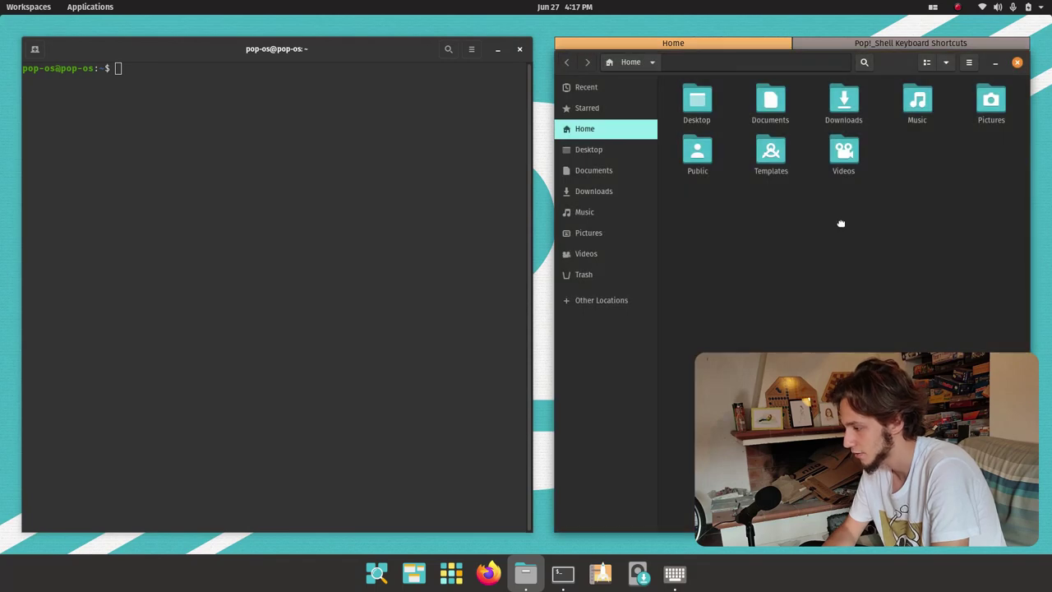
drag(841, 226, 91, 246)
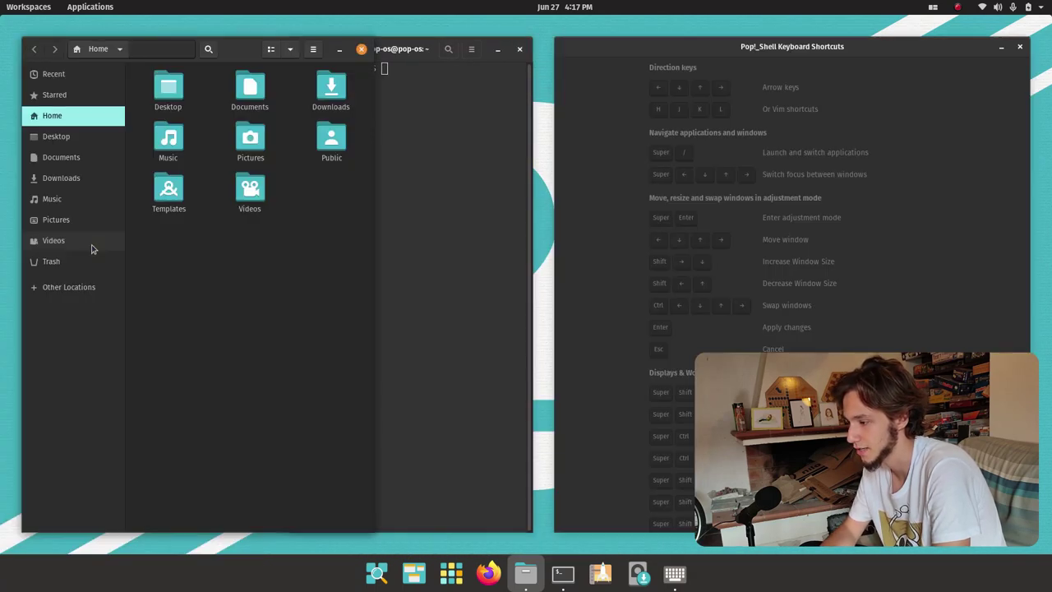
click(468, 177)
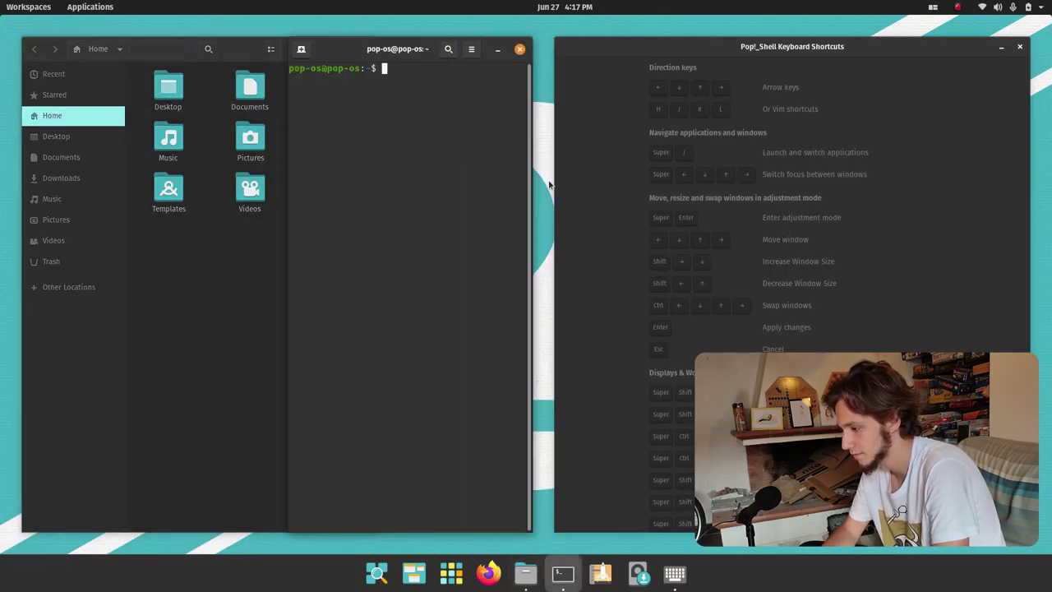
drag(402, 205, 756, 304)
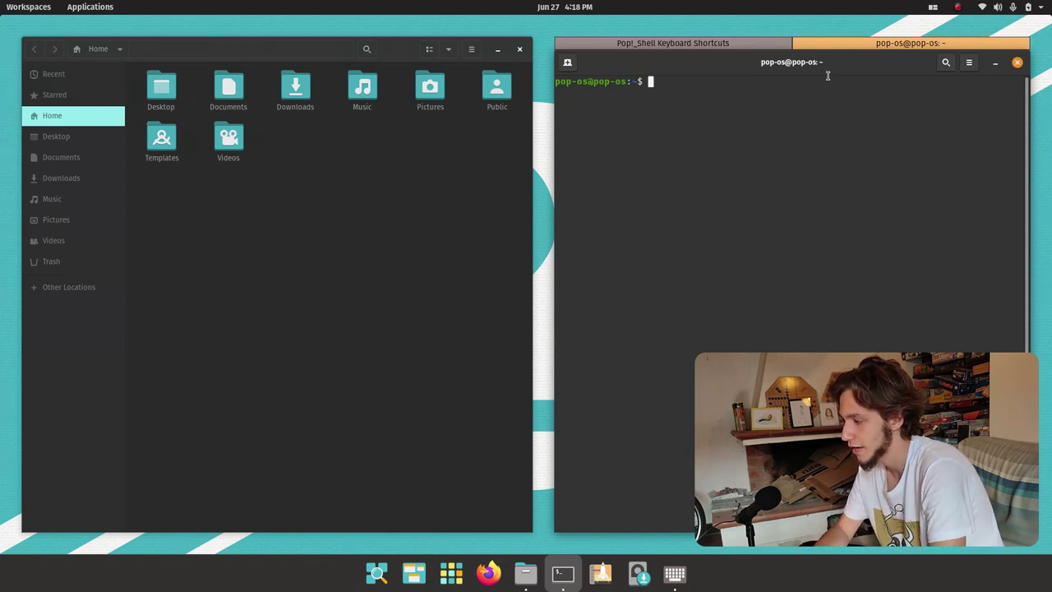
Change the Active Hint Color of the tiling settings to bright green #00FF26.
click(933, 7)
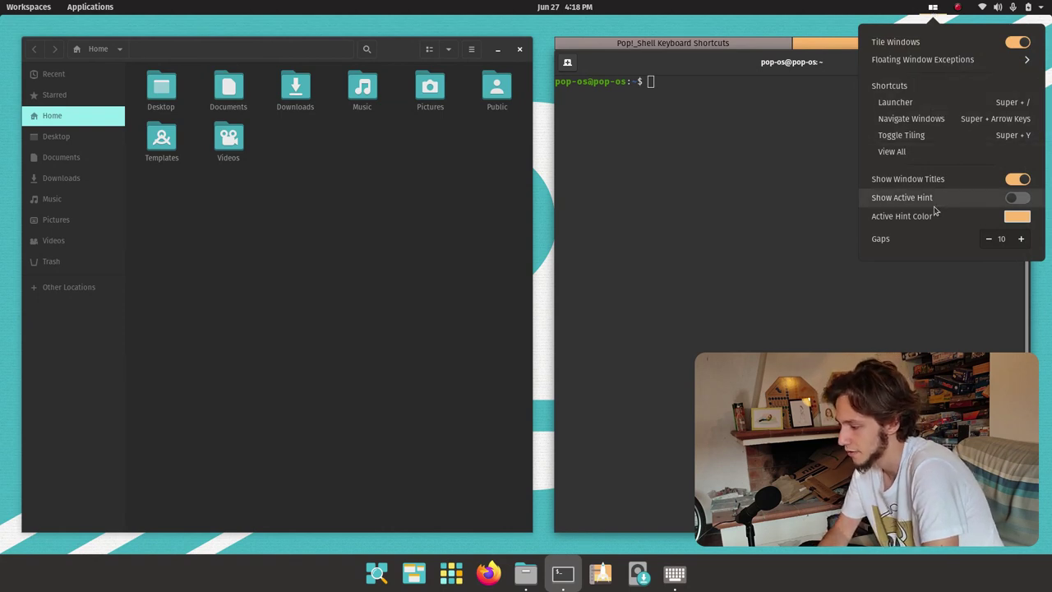
click(1018, 217)
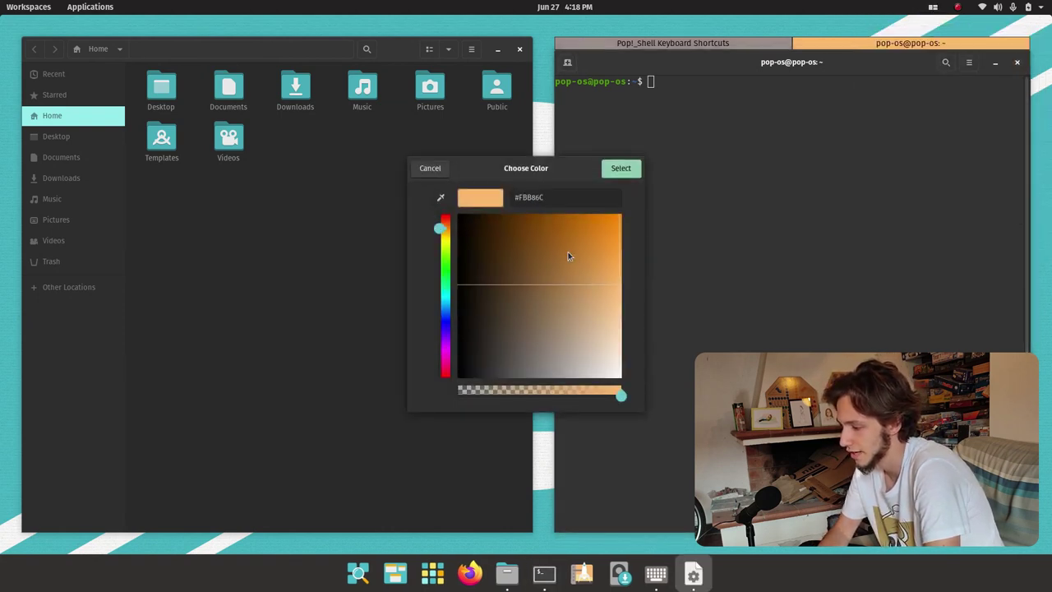
drag(443, 231, 446, 272)
click(618, 218)
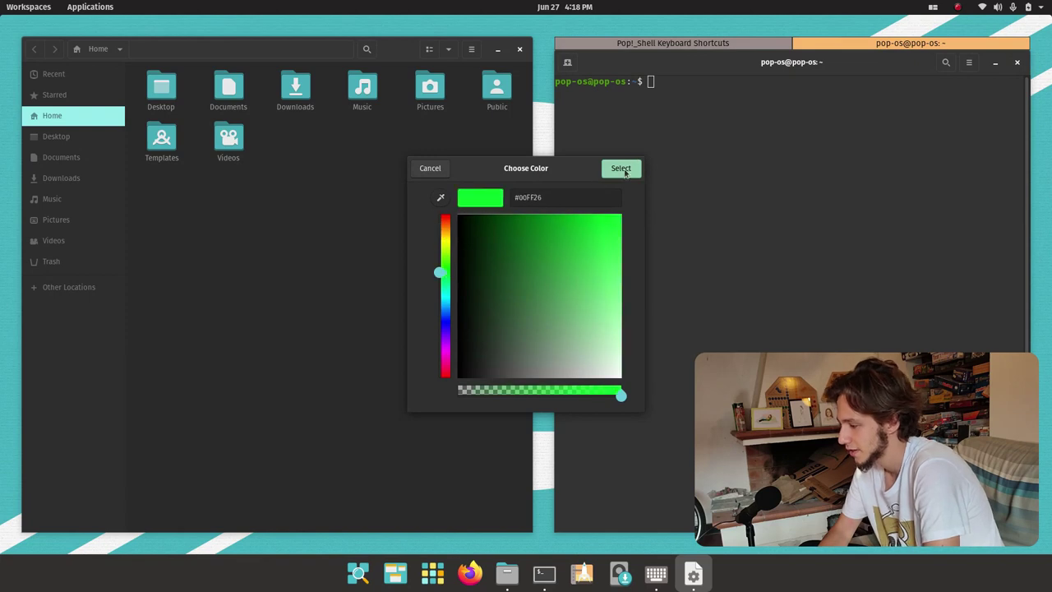
click(620, 168)
Switch between the stacked shortcuts and Terminal windows, and move the Terminal out of the stack to tile above Files.
click(765, 46)
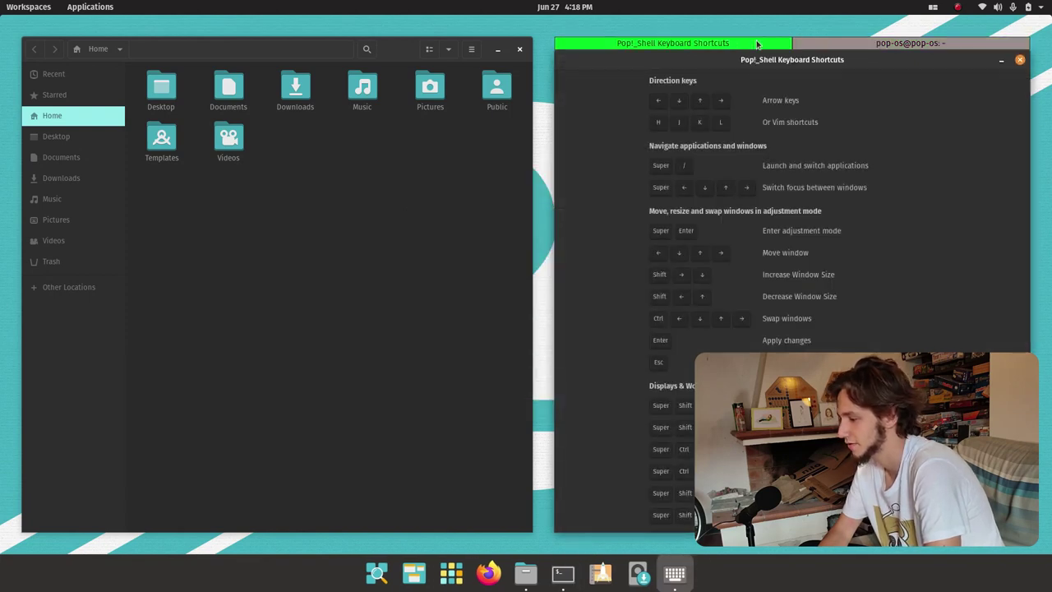
click(867, 44)
drag(755, 228, 757, 268)
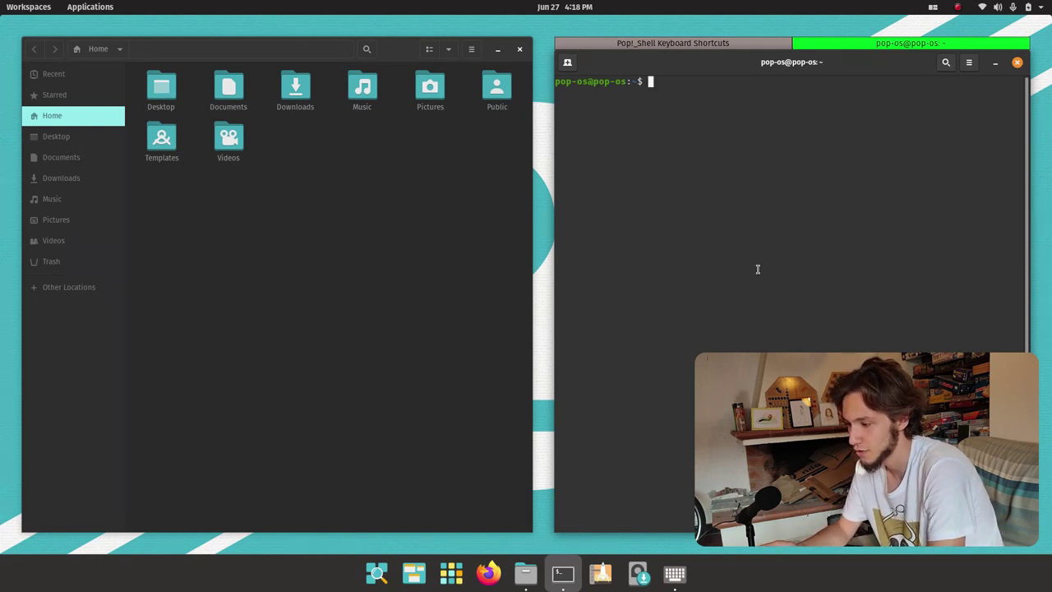
drag(730, 277, 353, 73)
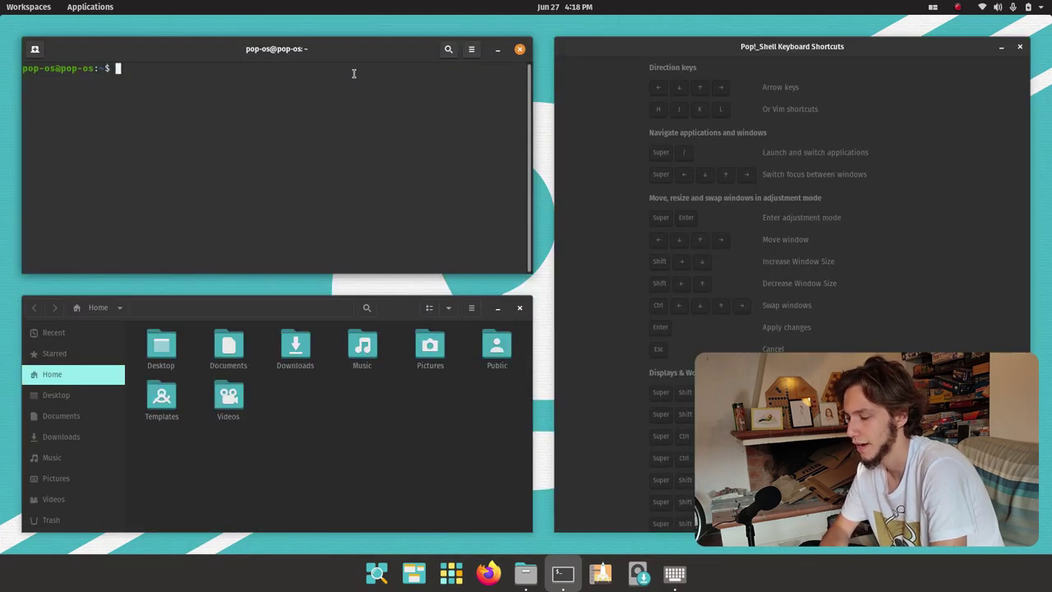
Open system Settings stacked with the keyboard shortcuts window, and tile Files above the Terminal.
click(1041, 7)
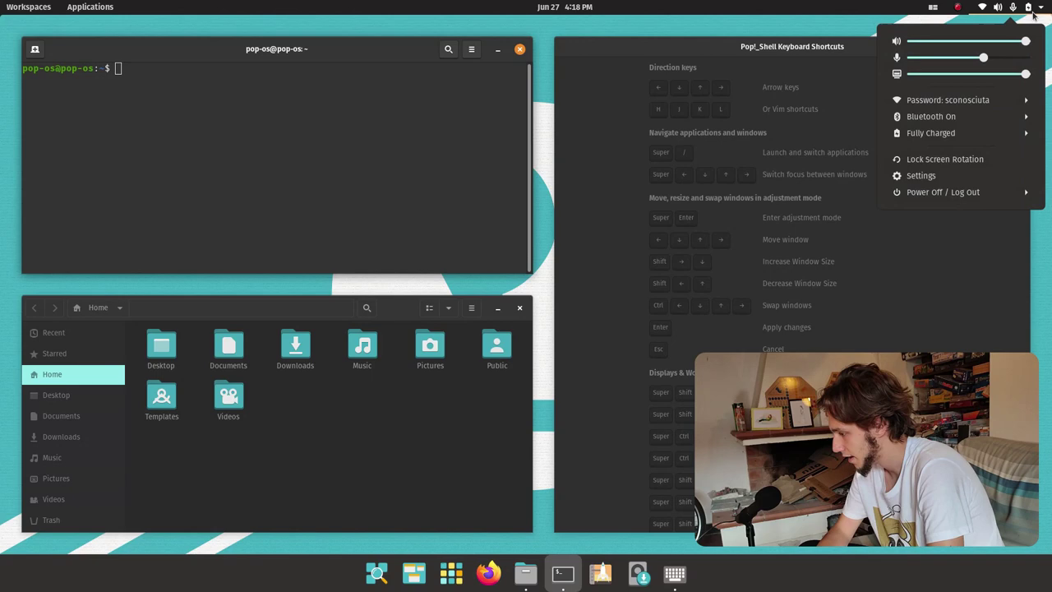
click(985, 175)
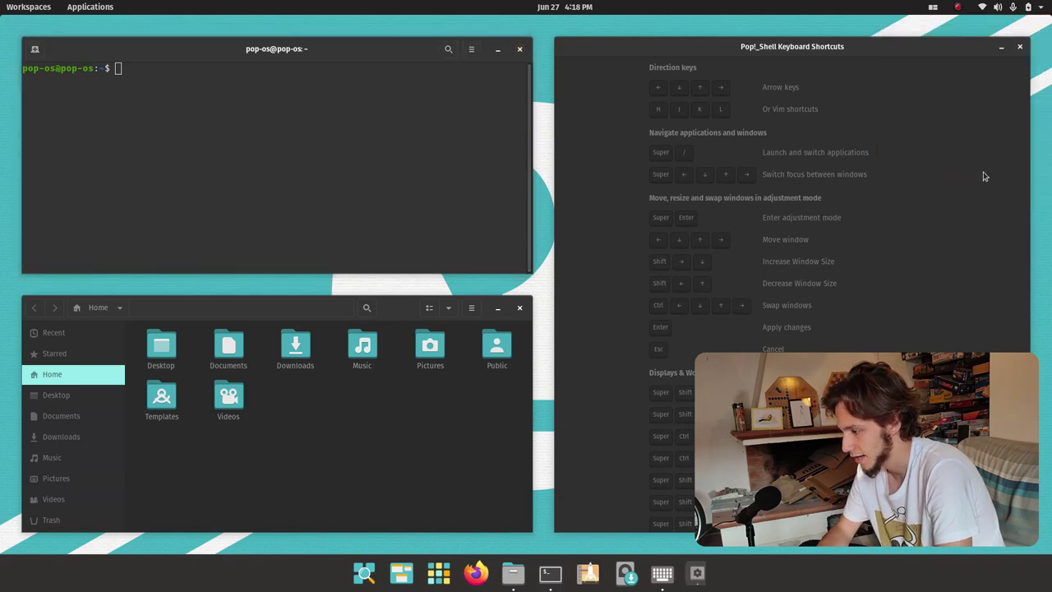
drag(417, 132, 774, 288)
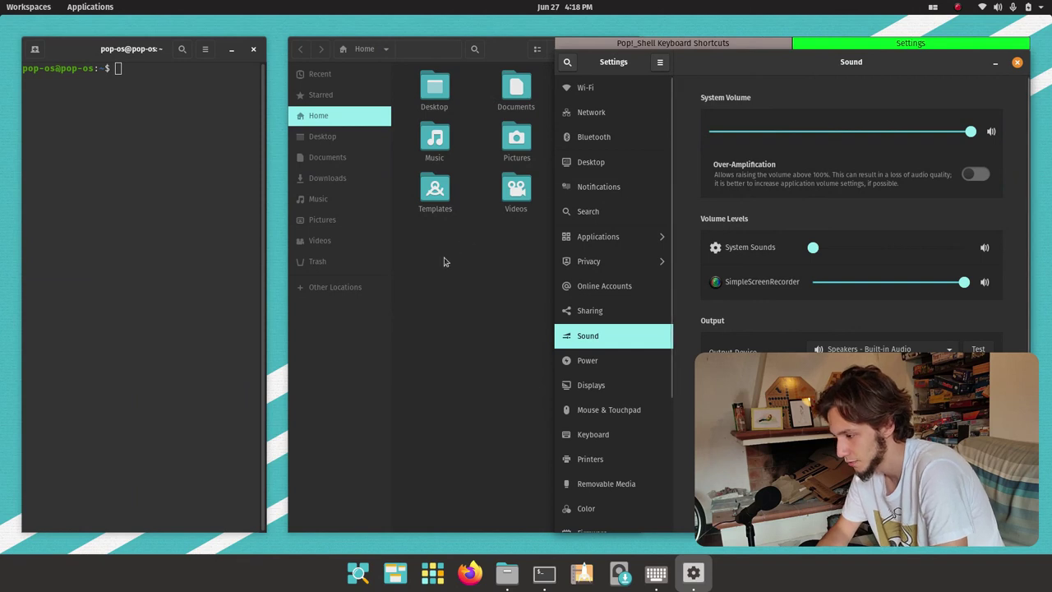
drag(445, 255, 230, 90)
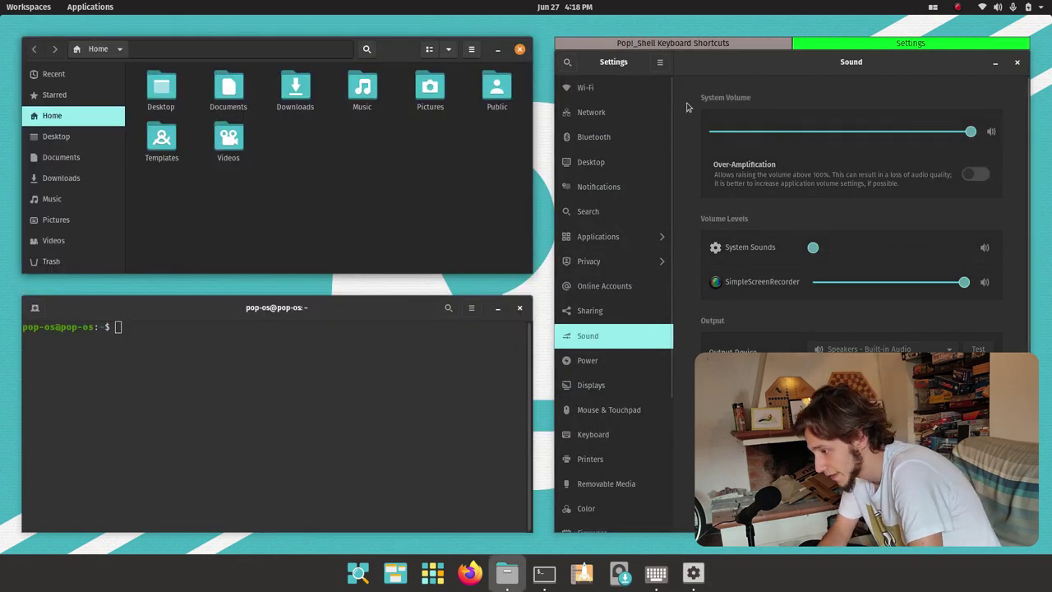
Widen the Settings window on its desktop background page and apply the dark blue Pop! moon wallpaper.
click(598, 162)
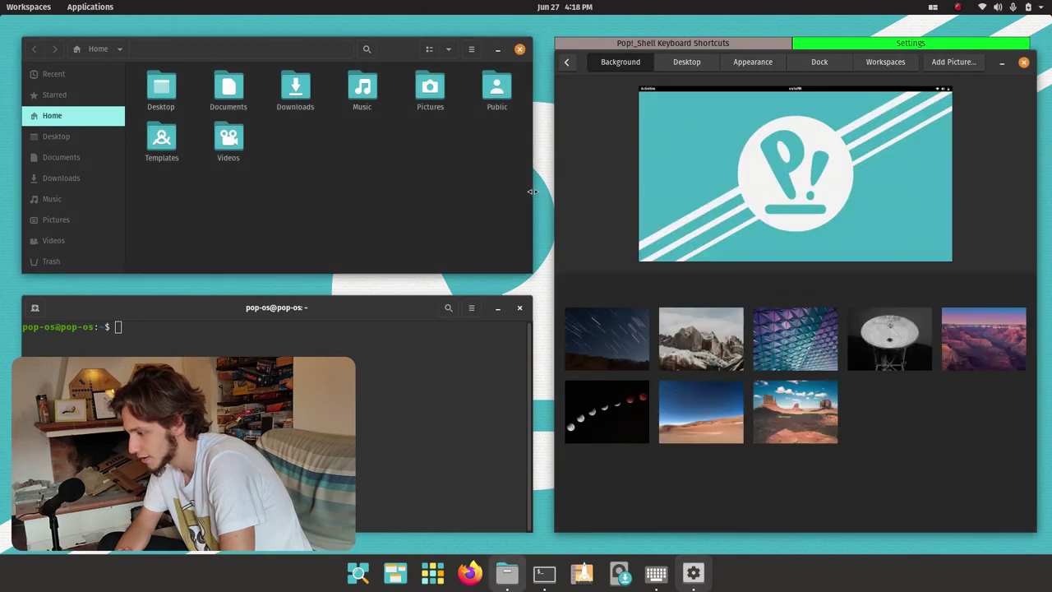
drag(532, 187, 477, 188)
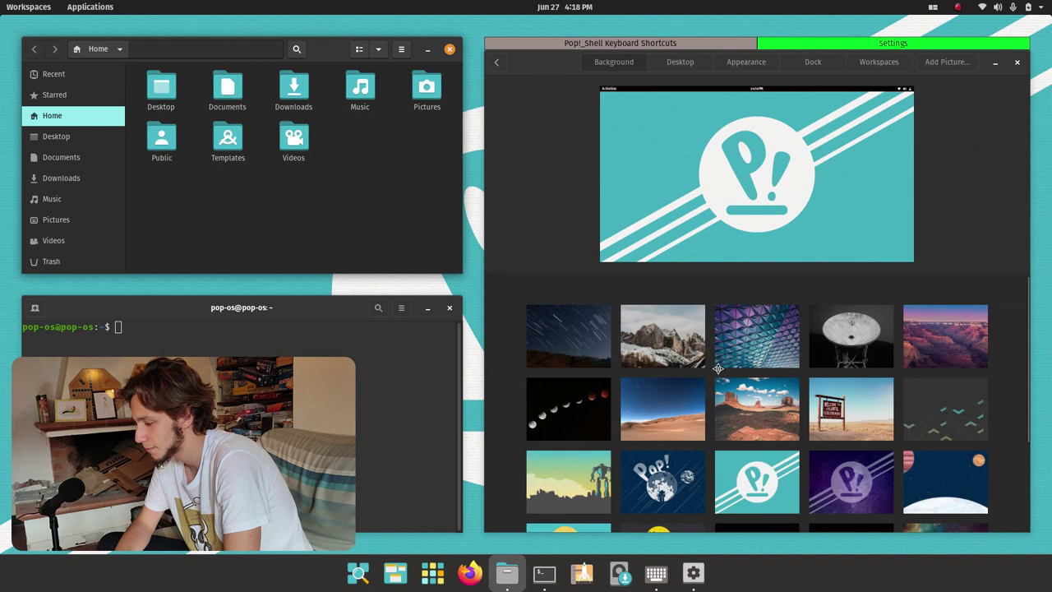
scroll(717, 369, down, 4)
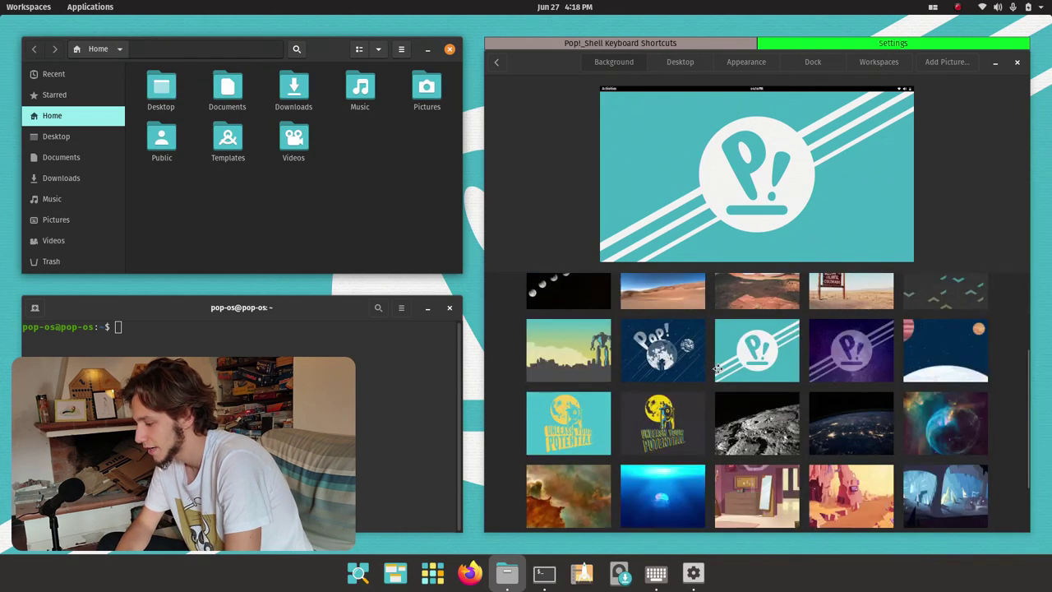
click(672, 345)
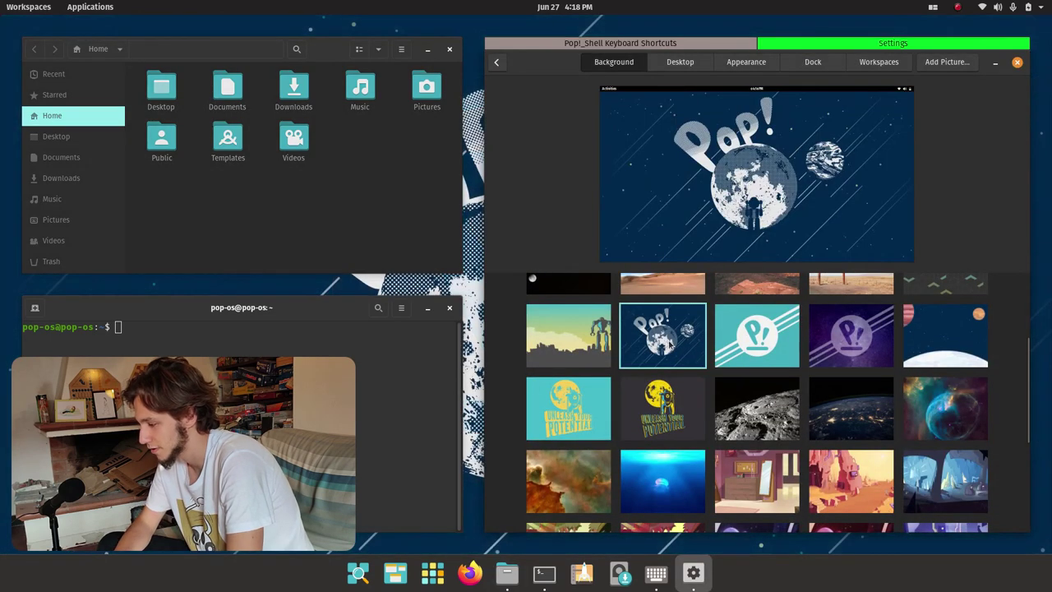
Try the room, orange canyon and blue cave wallpapers, and set the purple-and-pink illustrated one as background.
scroll(672, 343, down, 2)
scroll(672, 343, down, 2)
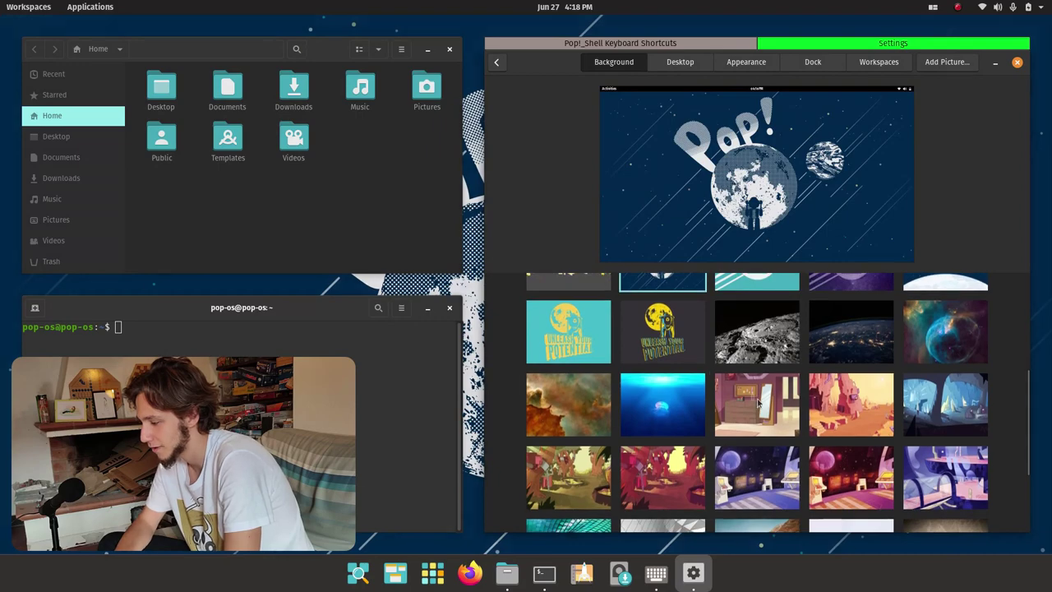
click(758, 401)
click(830, 409)
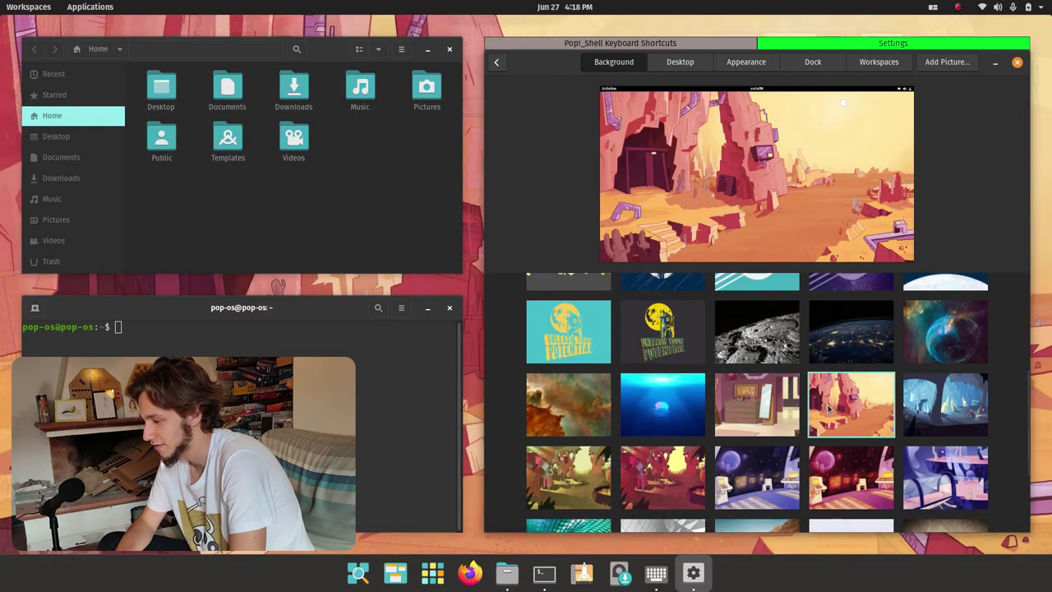
click(930, 402)
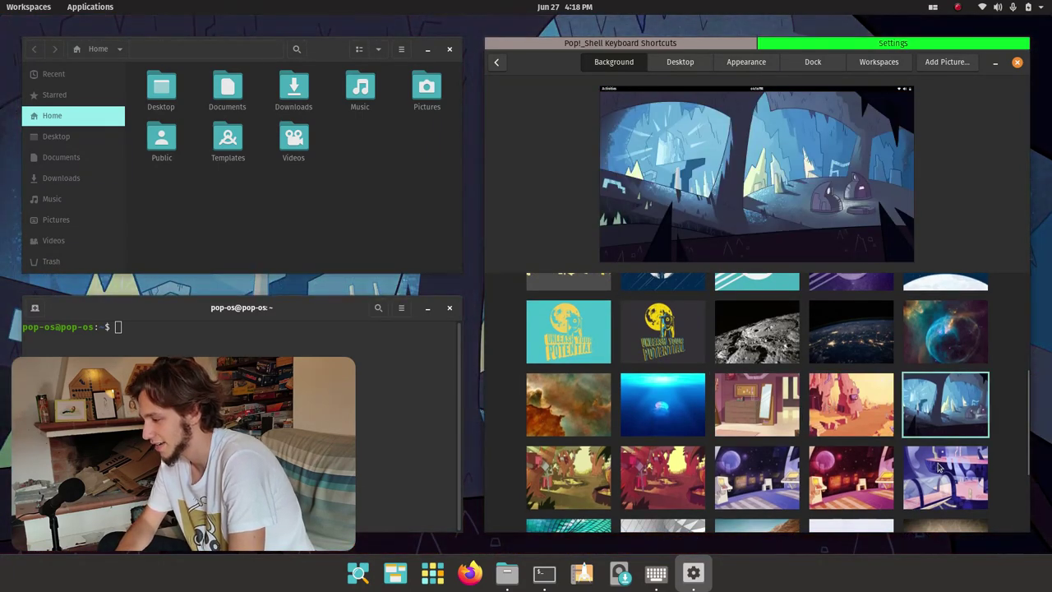
click(939, 467)
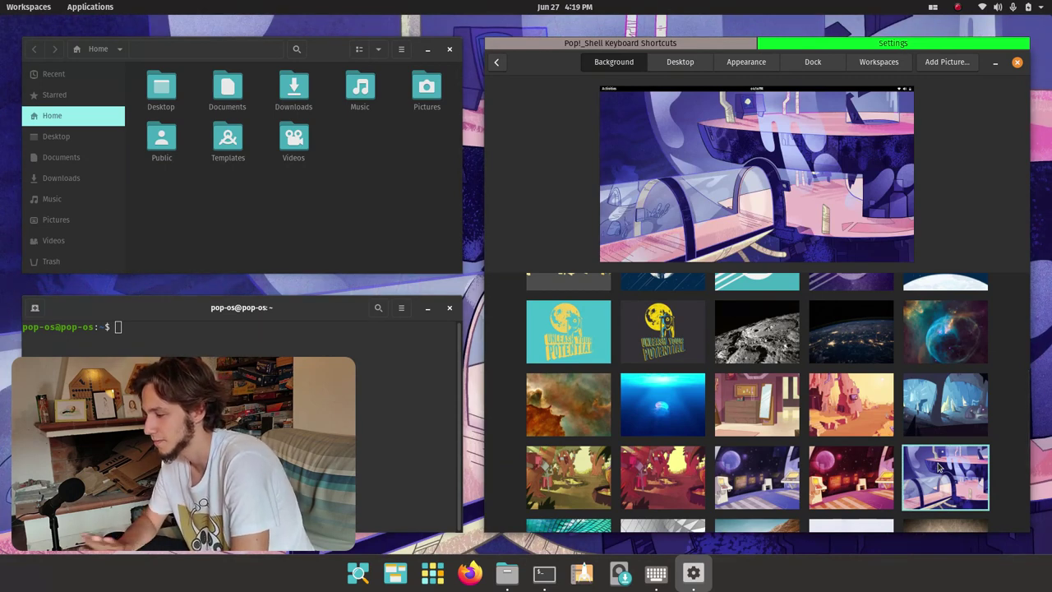
Show the Super Key Action options in the Desktop settings, and cycle through the open windows in the launcher before closing it.
click(679, 61)
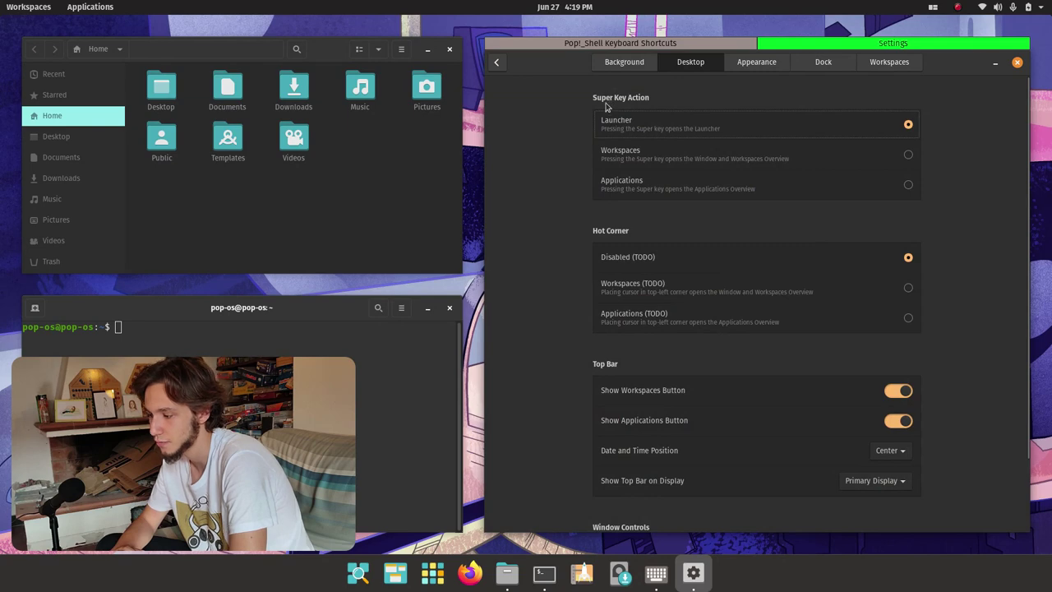
key(super)
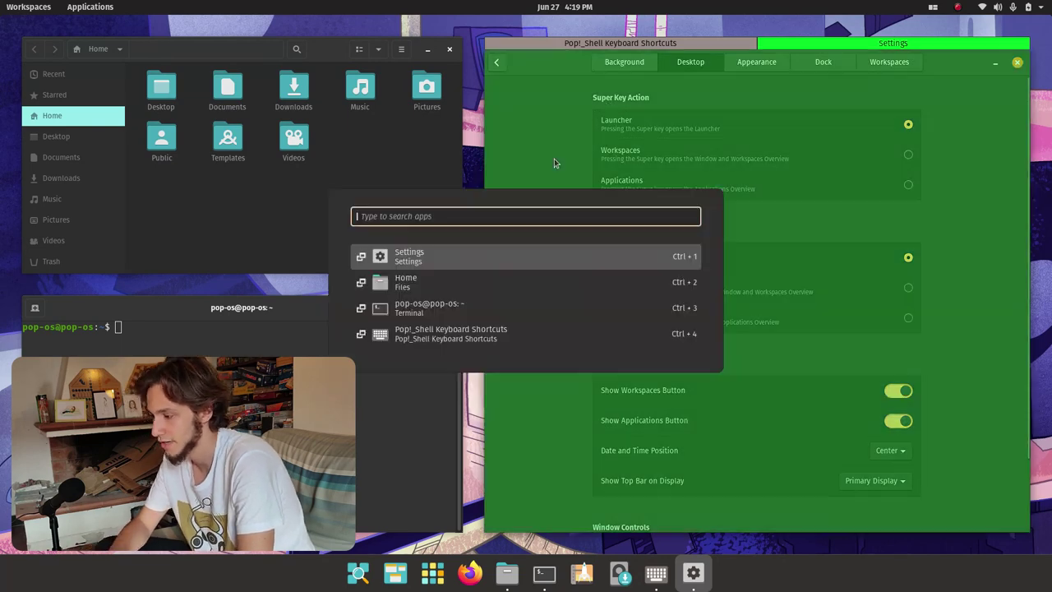
key(Down)
key(Down)
key(Down)
key(Down)
key(Down)
key(Down)
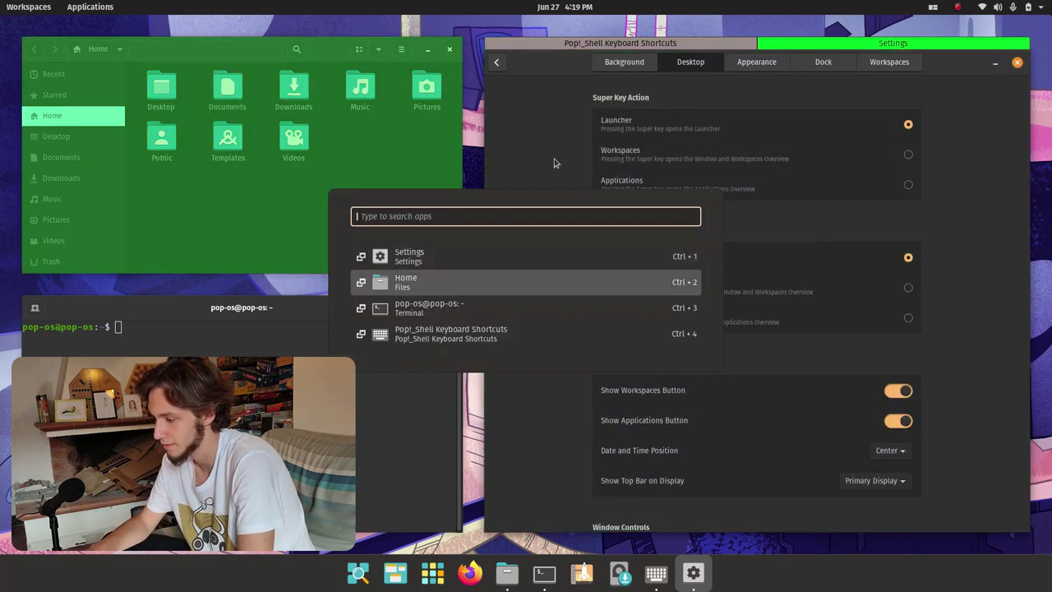
key(Down)
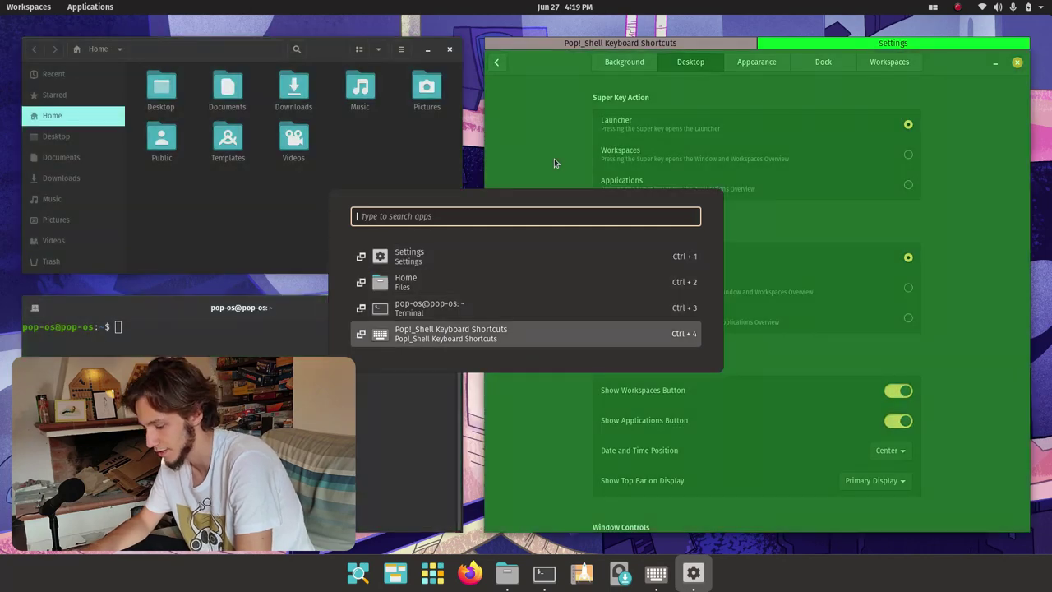
key(Escape)
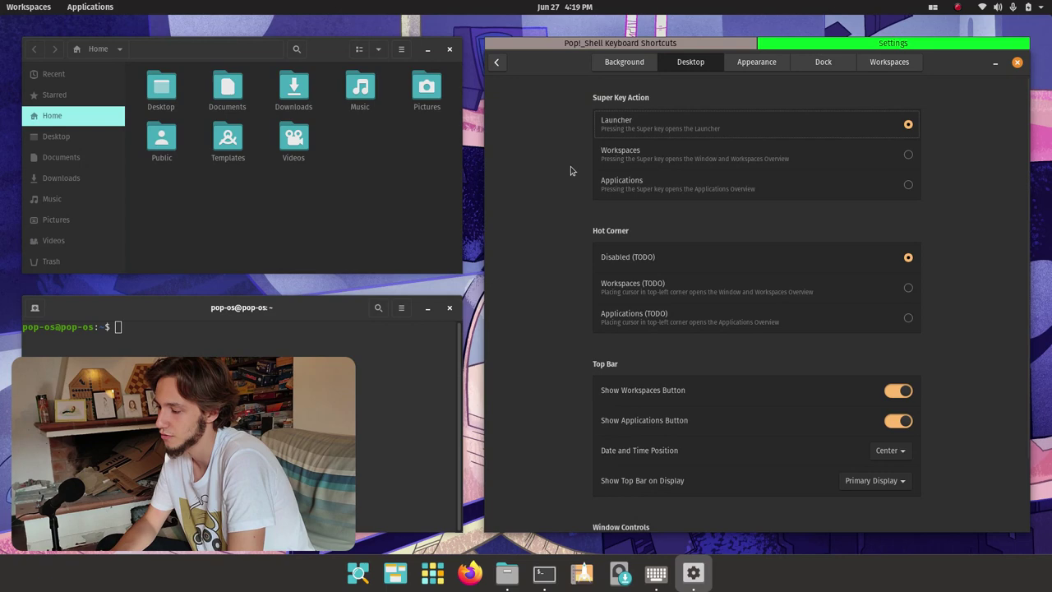
Review the Top Bar and Window Controls options, and briefly view the Applications and Workspaces overviews before returning to Settings.
scroll(534, 201, down, 2)
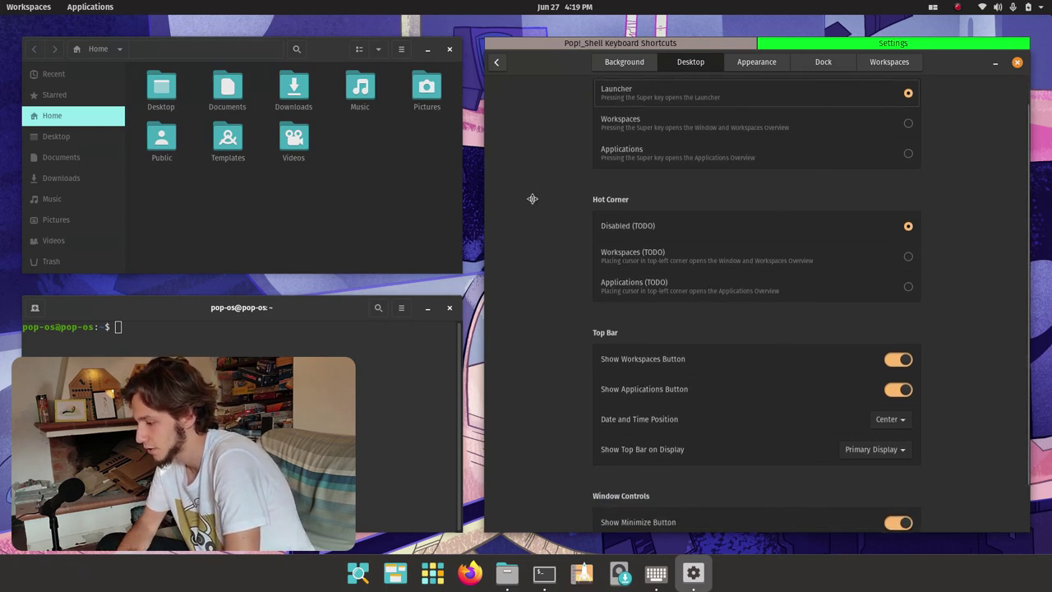
scroll(542, 234, down, 1)
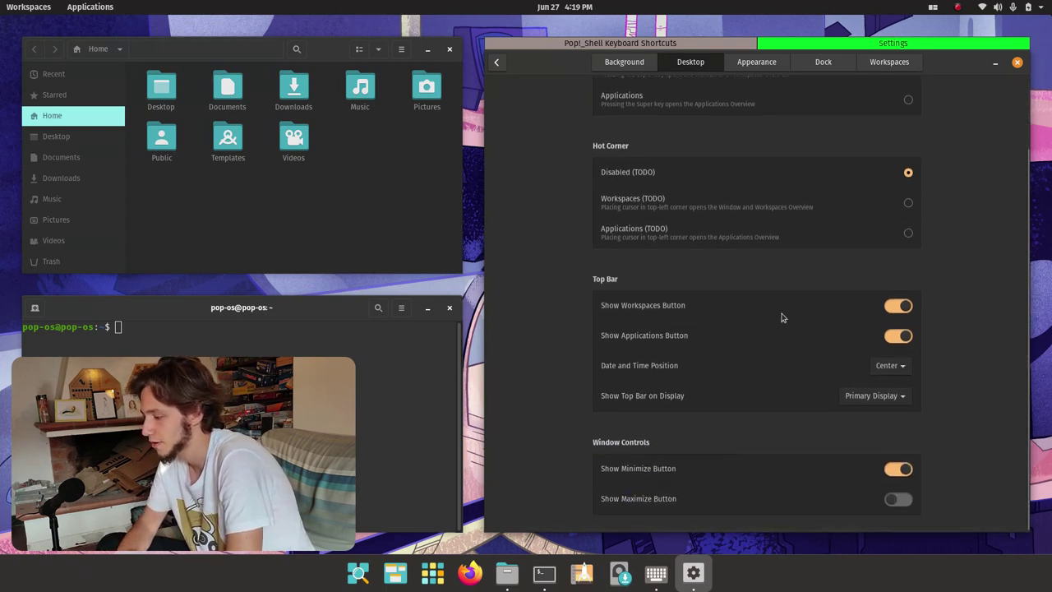
click(90, 6)
click(28, 7)
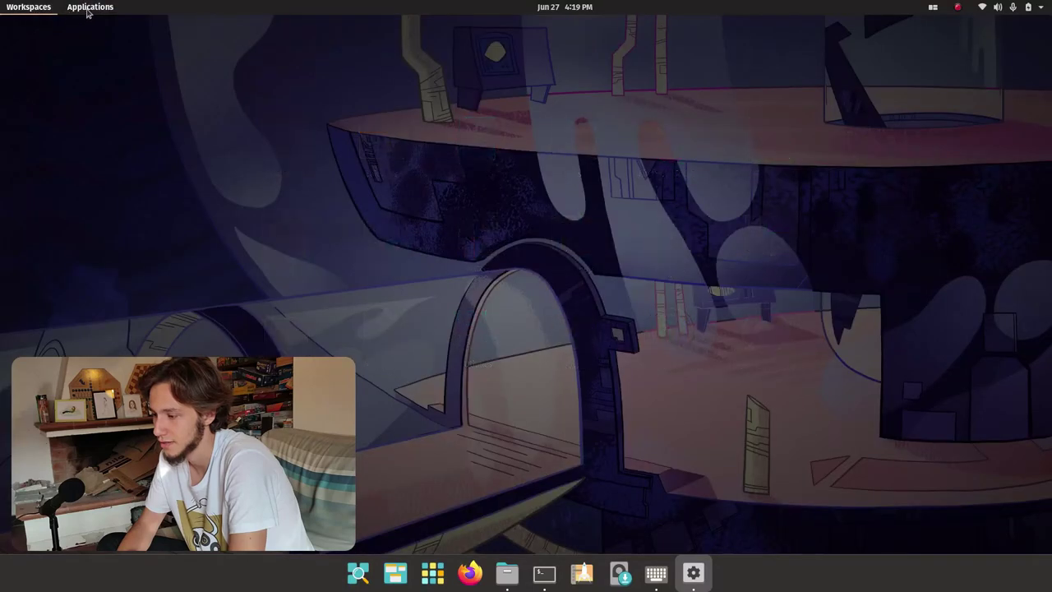
click(512, 164)
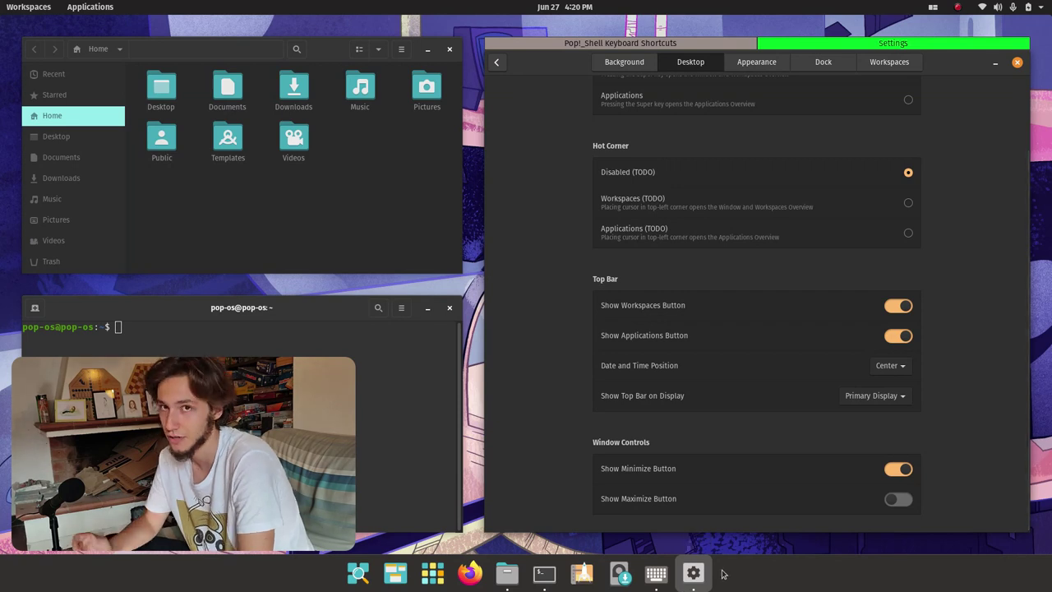
Review the light and dark Appearance themes and the Dock visibility, size and position options in the desktop settings.
click(762, 66)
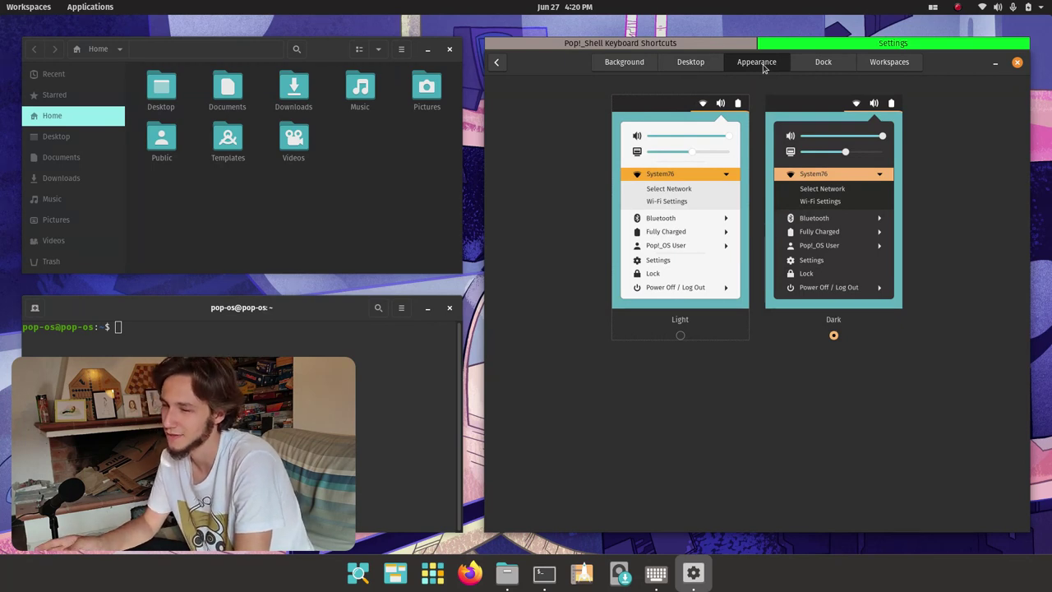
click(811, 63)
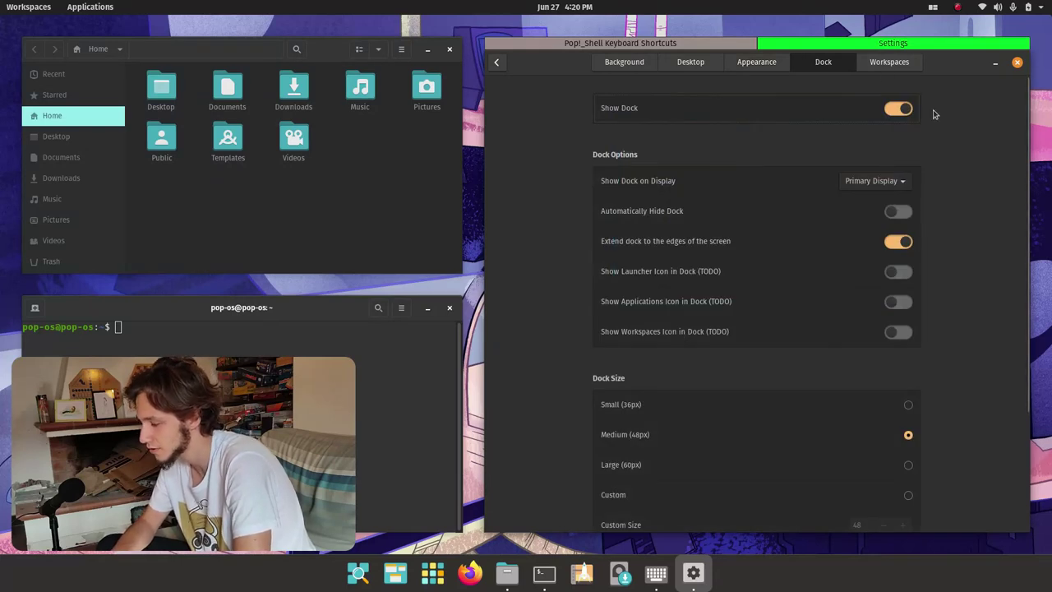
scroll(933, 114, down, 4)
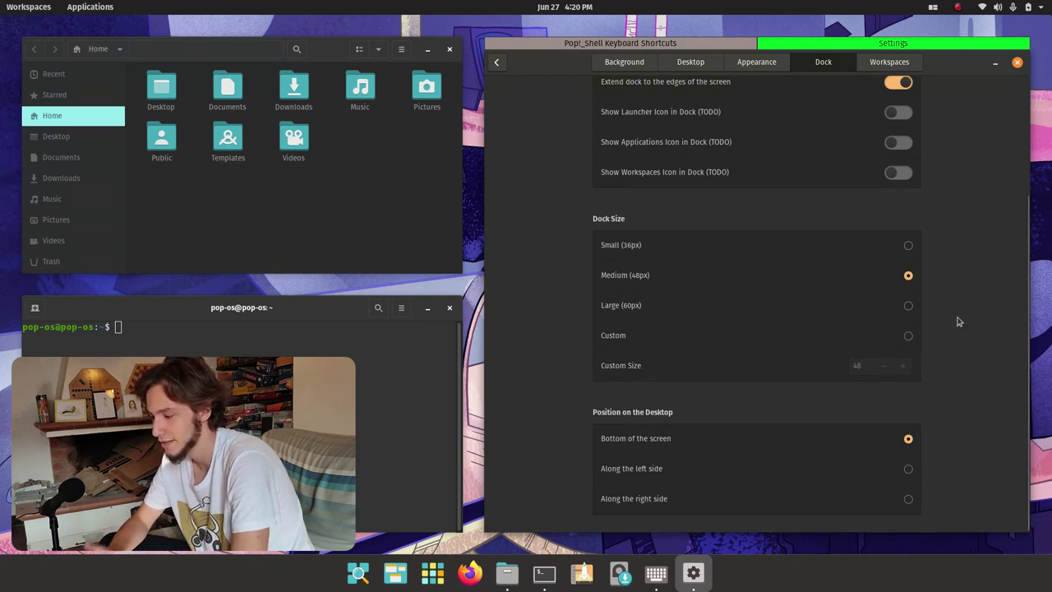
scroll(958, 321, up, 4)
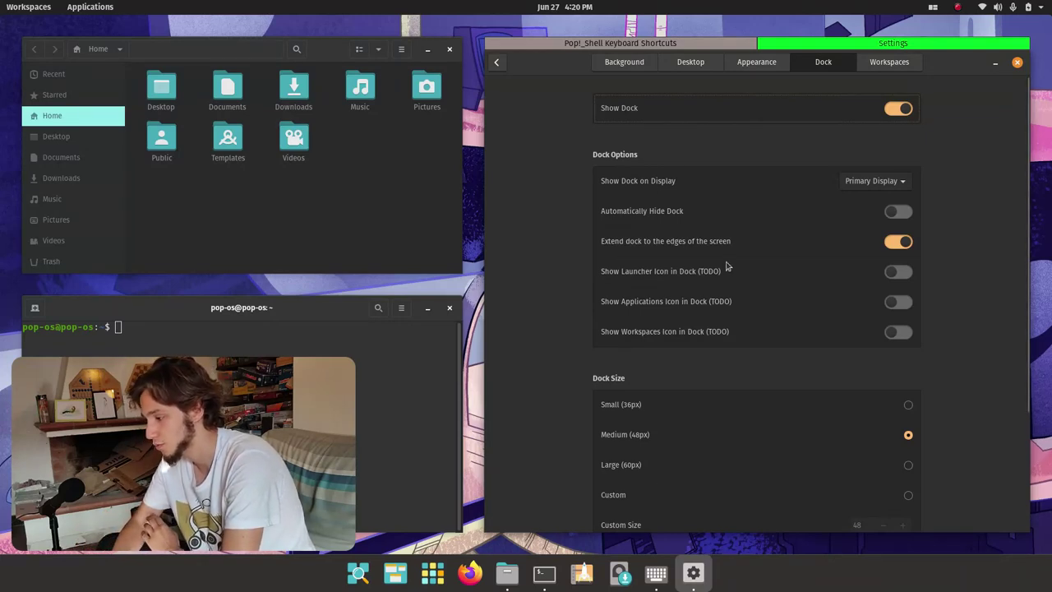
scroll(699, 370, down, 4)
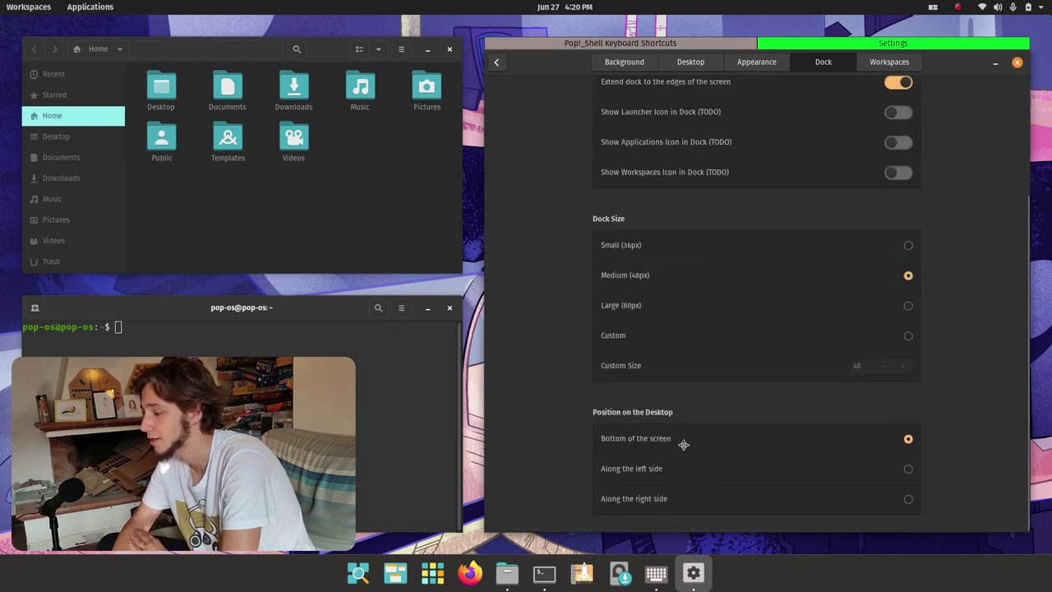
scroll(682, 444, up, 4)
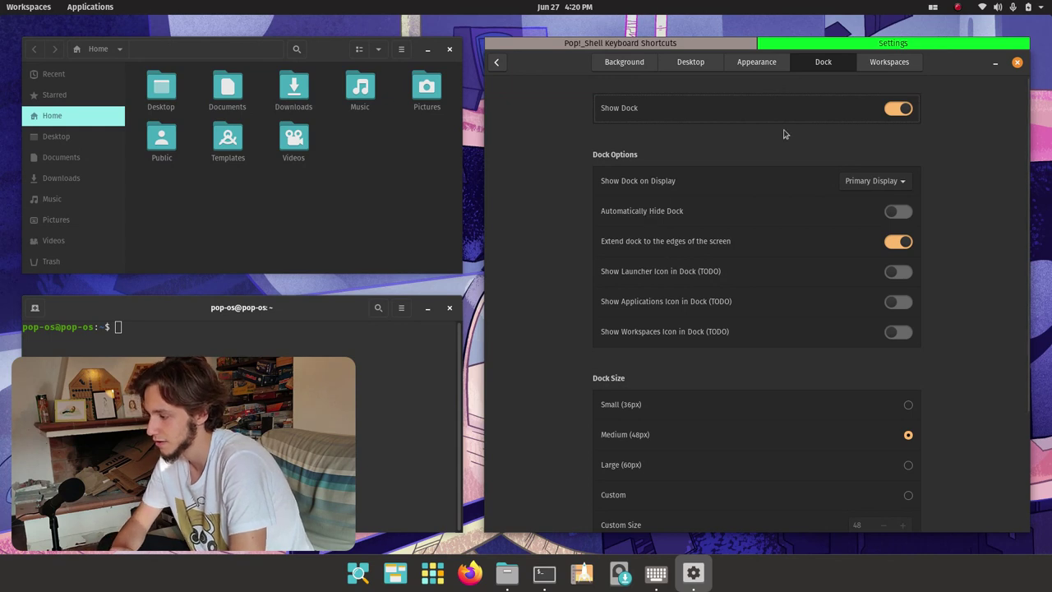
Show the Workspaces options in the desktop settings, and briefly open and dismiss the launcher.
click(881, 69)
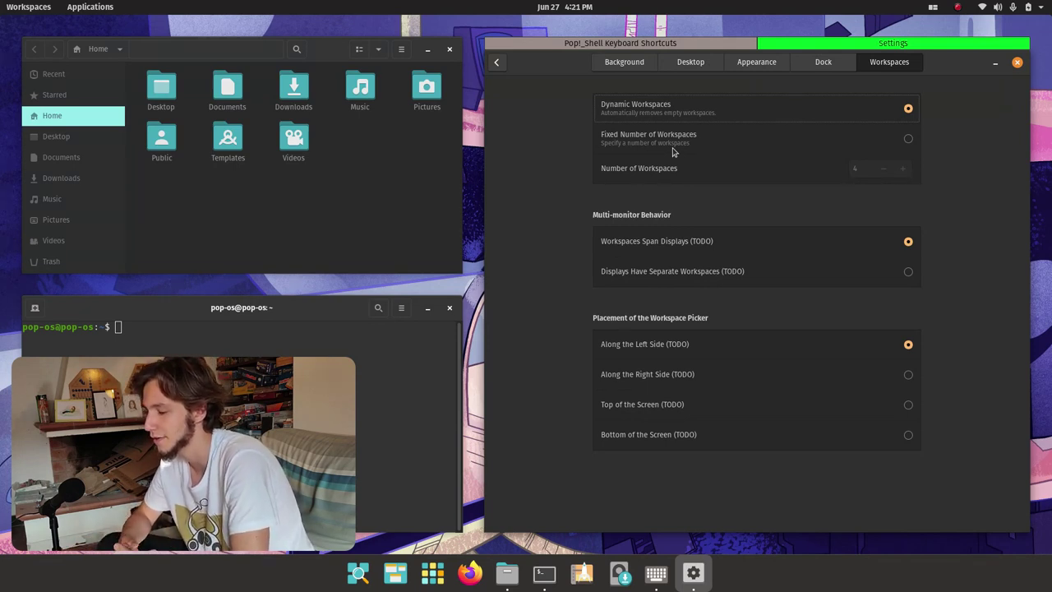
key(super)
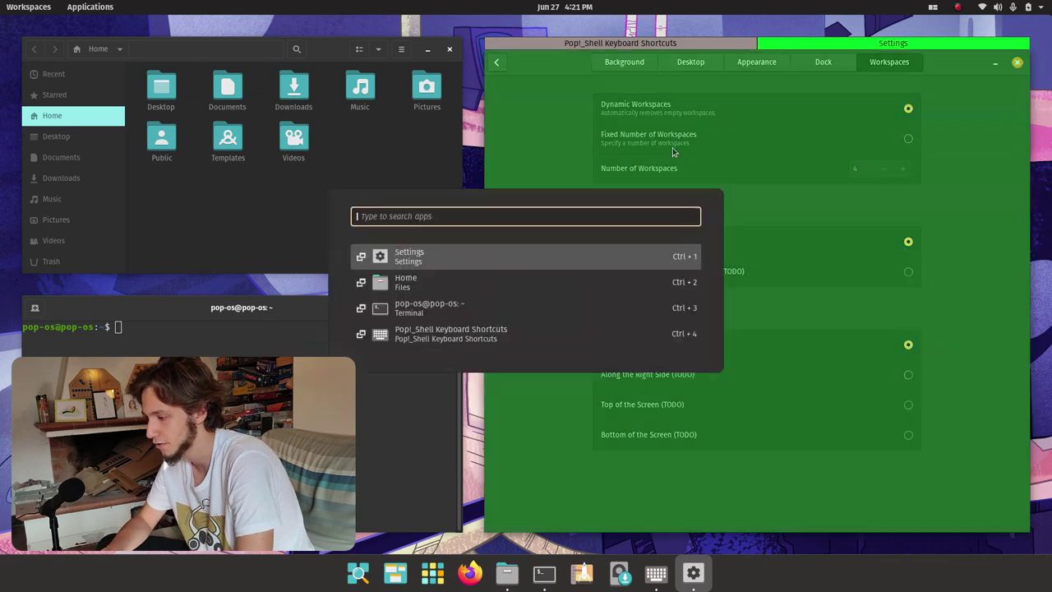
key(Escape)
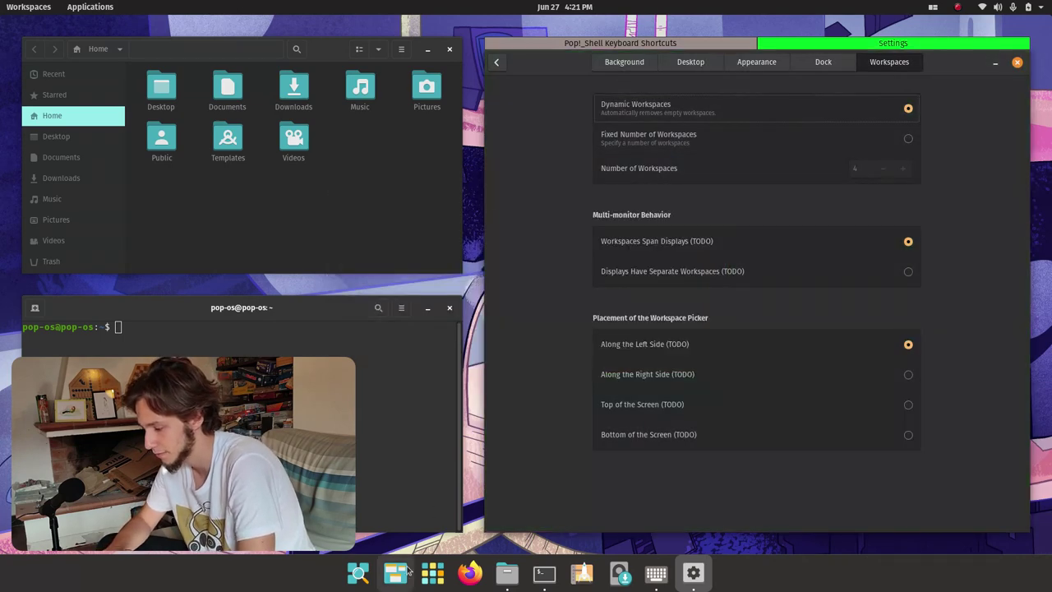
Move the Files window to a separate workspace below the current one, and check the Workspaces overview again before returning to Settings.
key(super+w)
drag(458, 239, 80, 115)
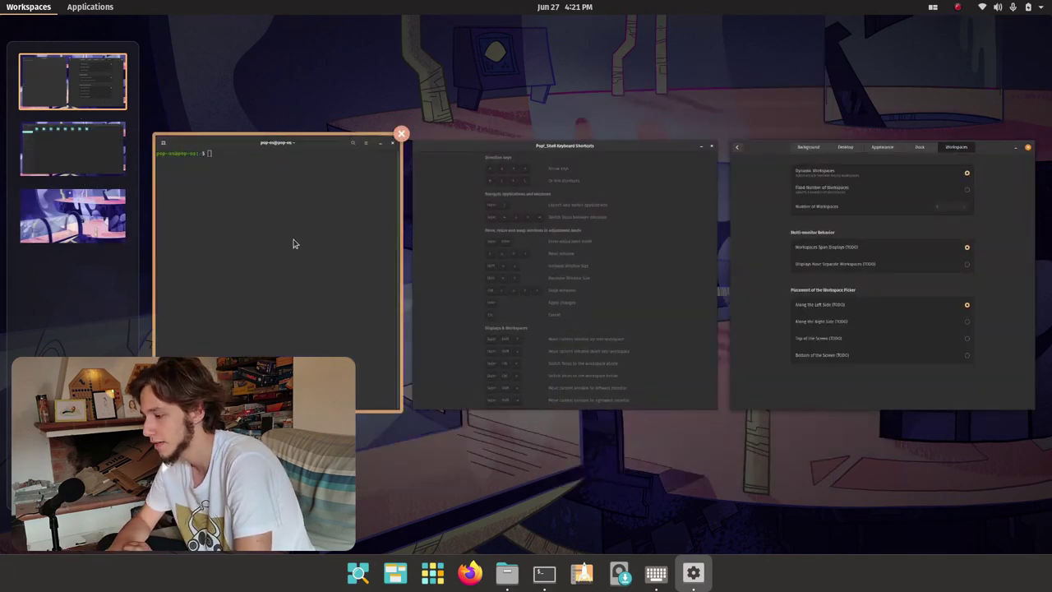
click(835, 263)
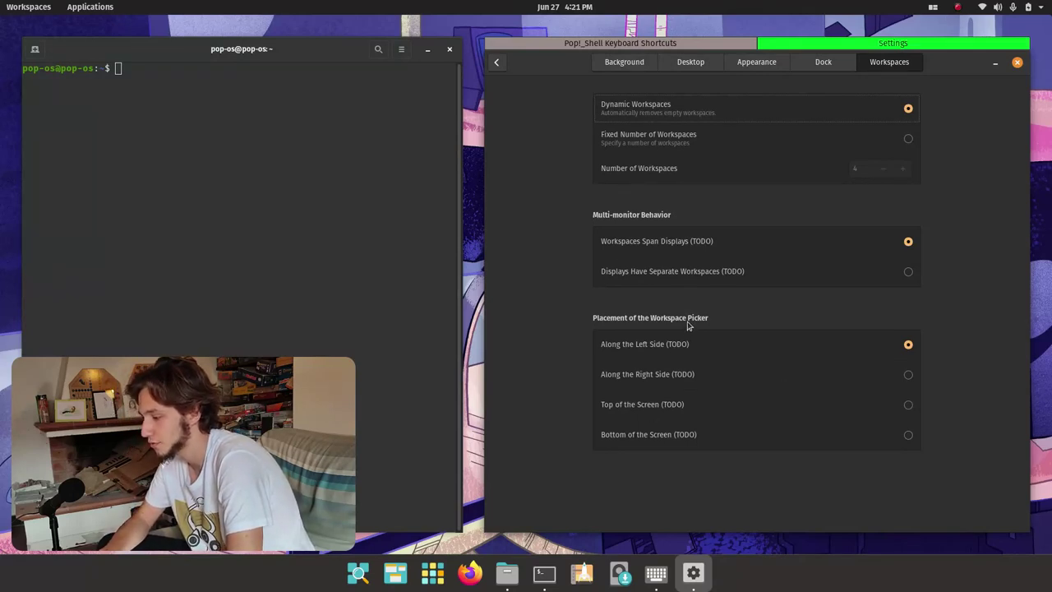
click(395, 572)
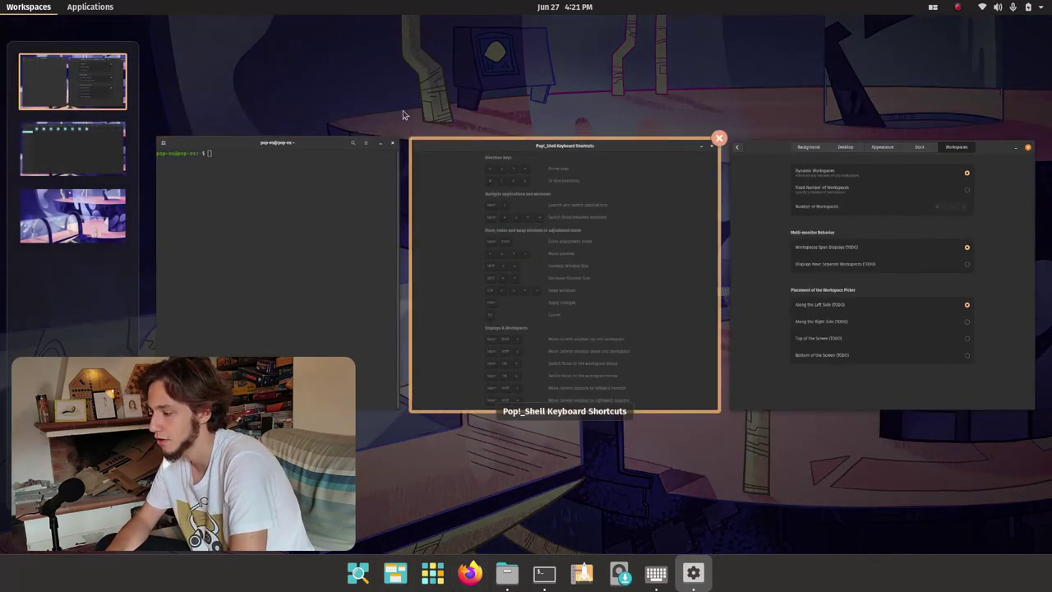
click(874, 314)
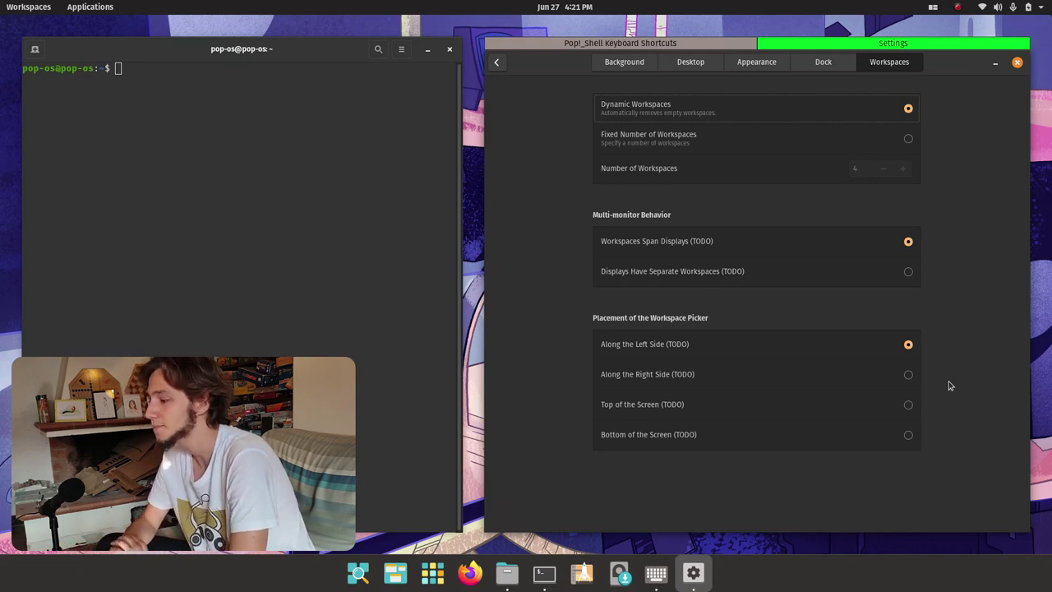
Close the Terminal, Settings and Pop!_Shell Keyboard Shortcuts windows to clear the current workspace.
click(450, 50)
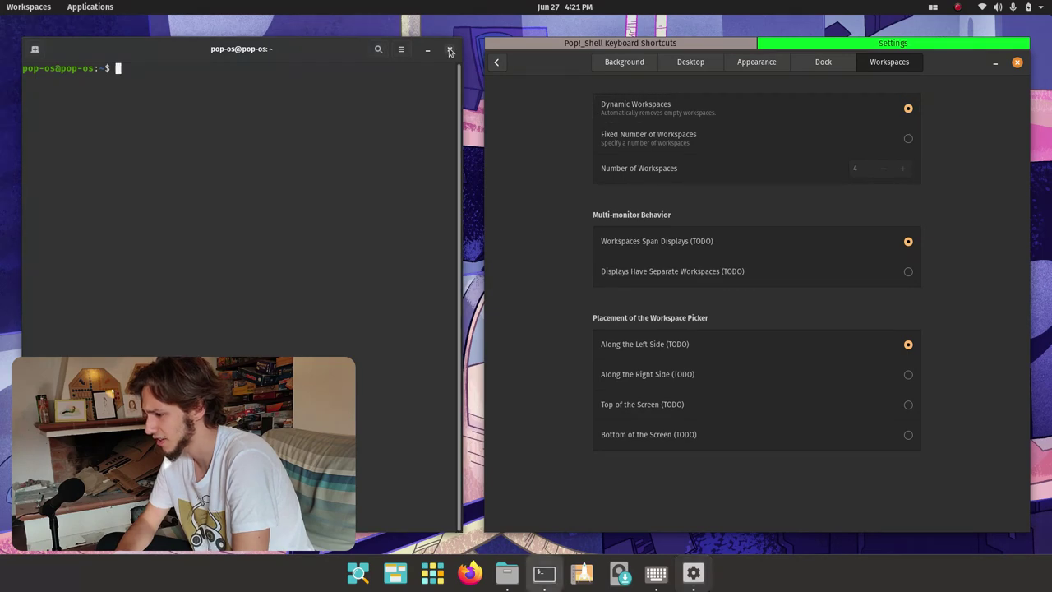
click(450, 51)
click(1019, 64)
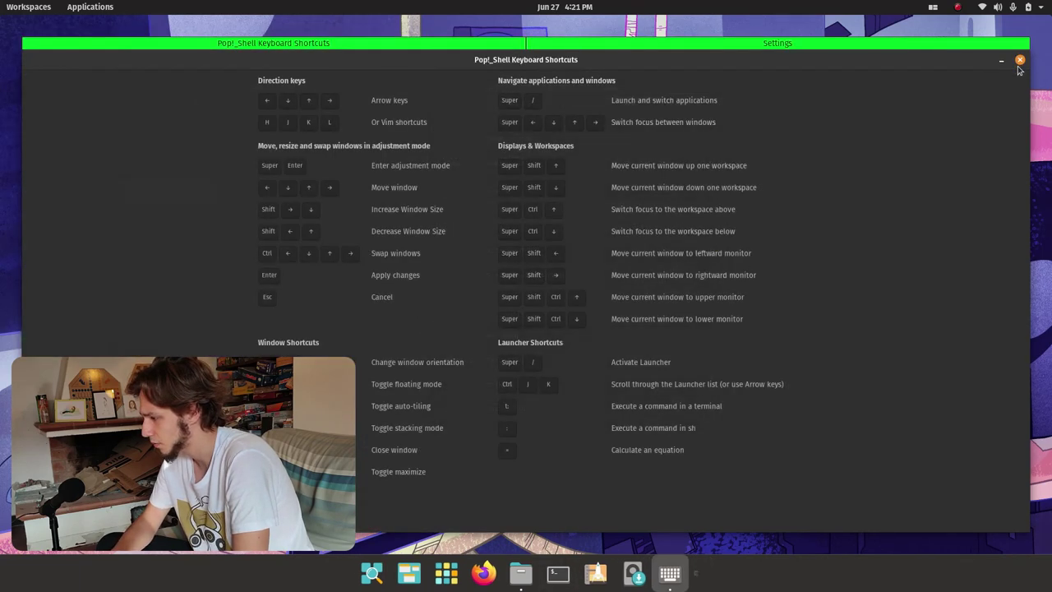
click(1019, 60)
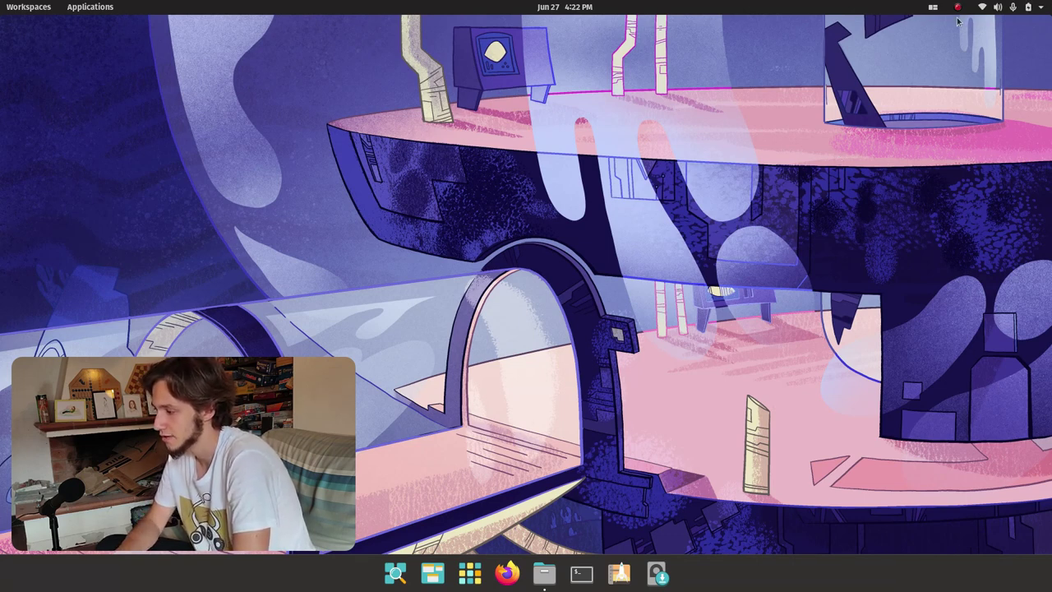
Show the window tiling options, including the shortcuts, active hint and gaps settings.
click(932, 7)
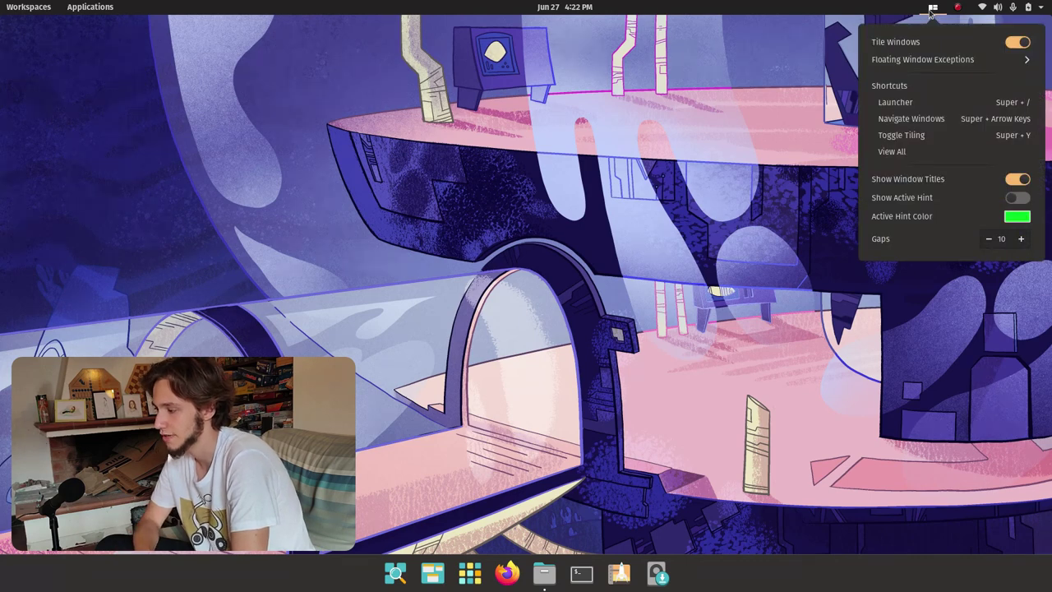